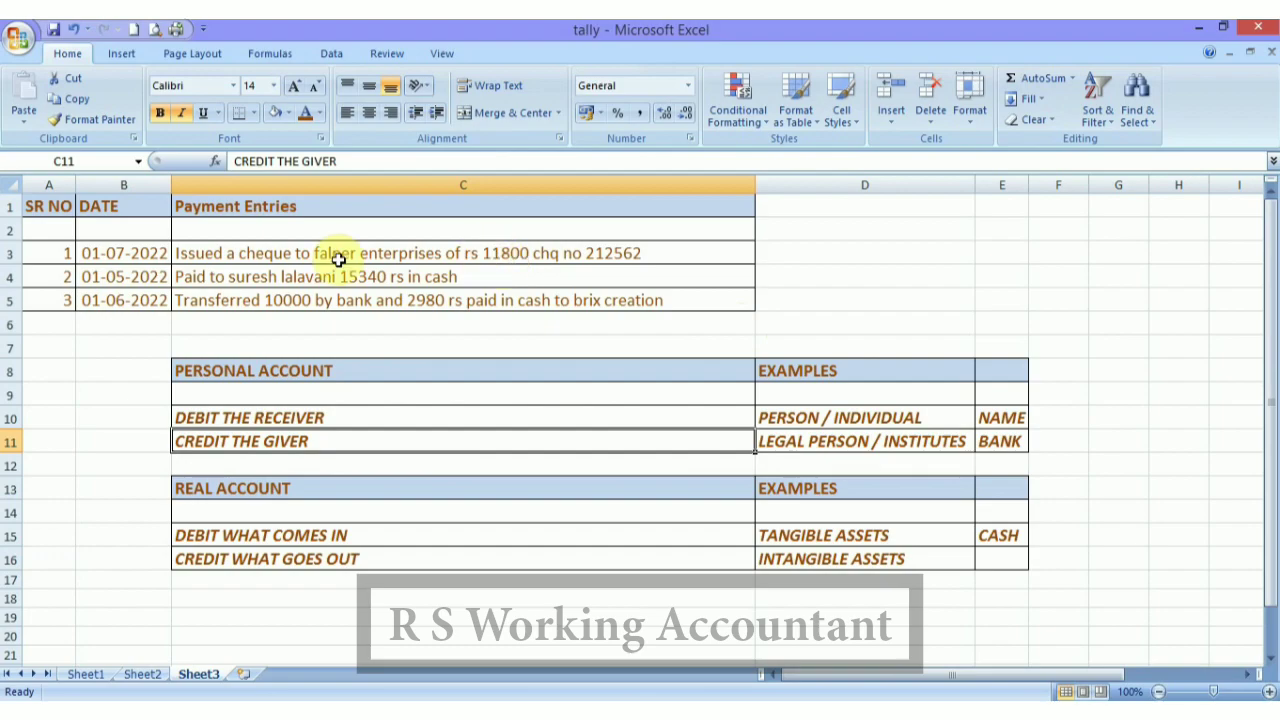
Compare the first payment entry in the Excel sheet with Falper Enterprises' purchase voucher 554 in Tally.ERP 9
click(292, 256)
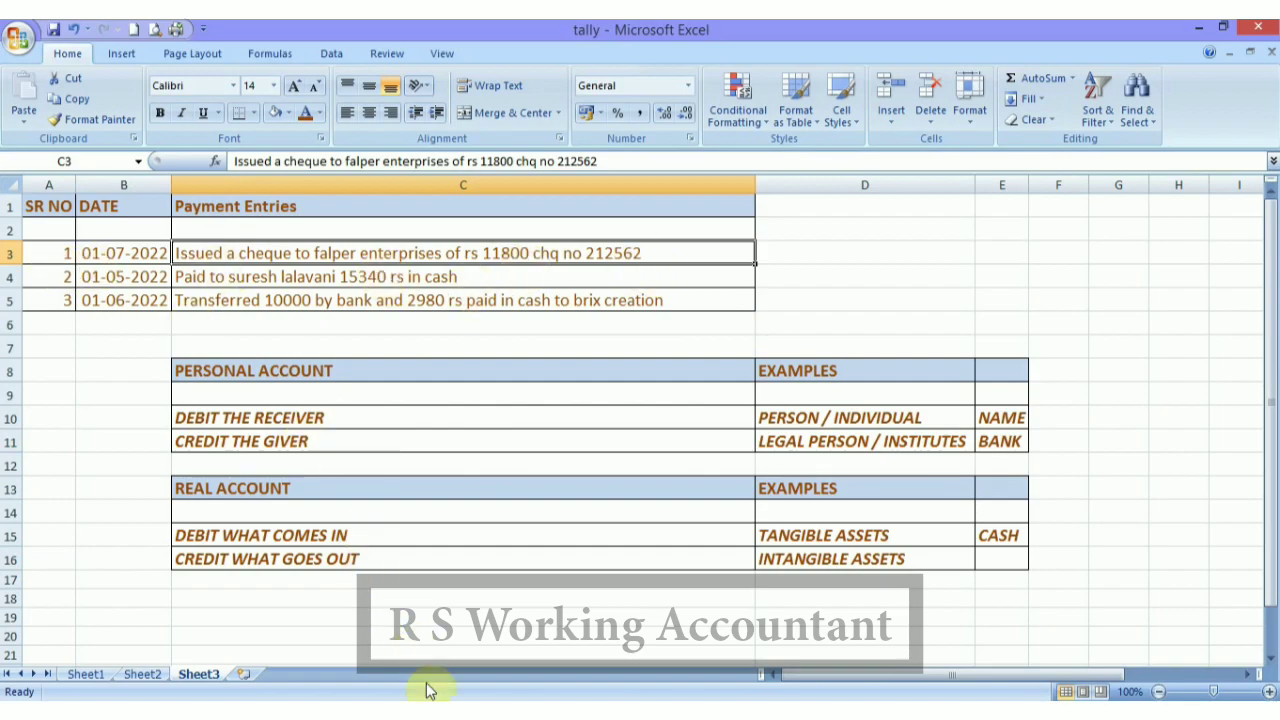
key(alt+Tab)
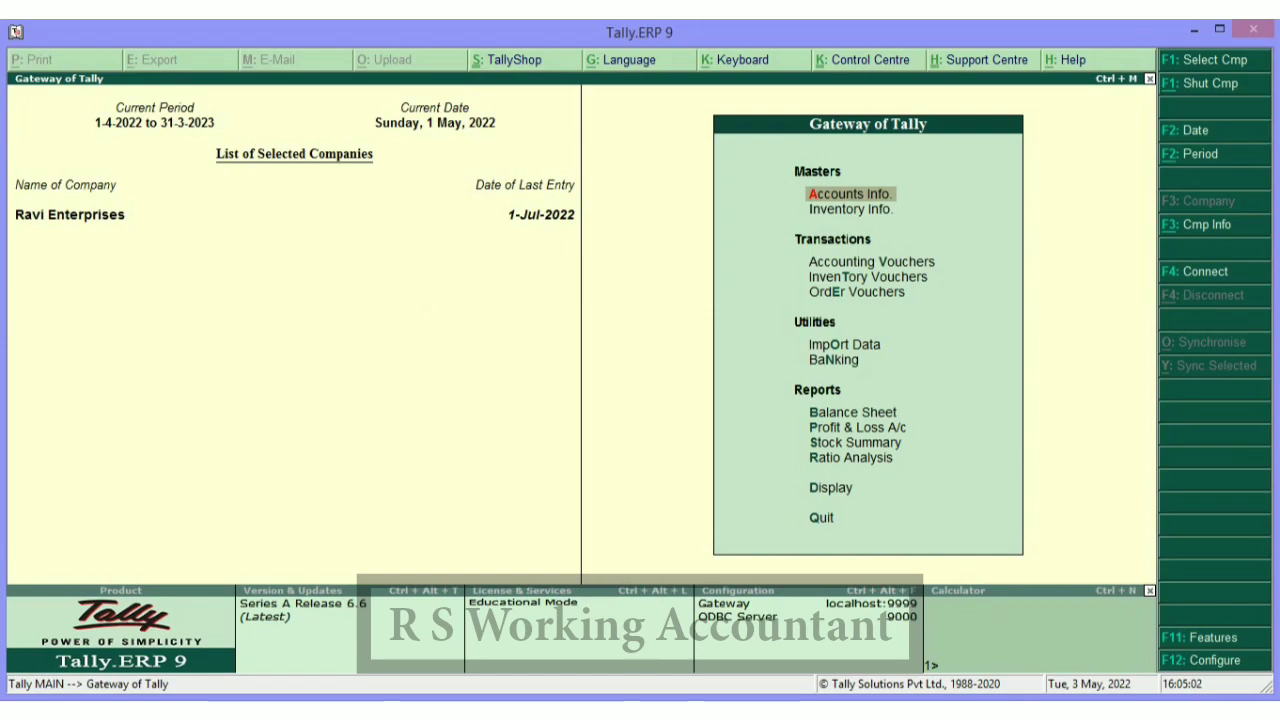
text(dalfa)
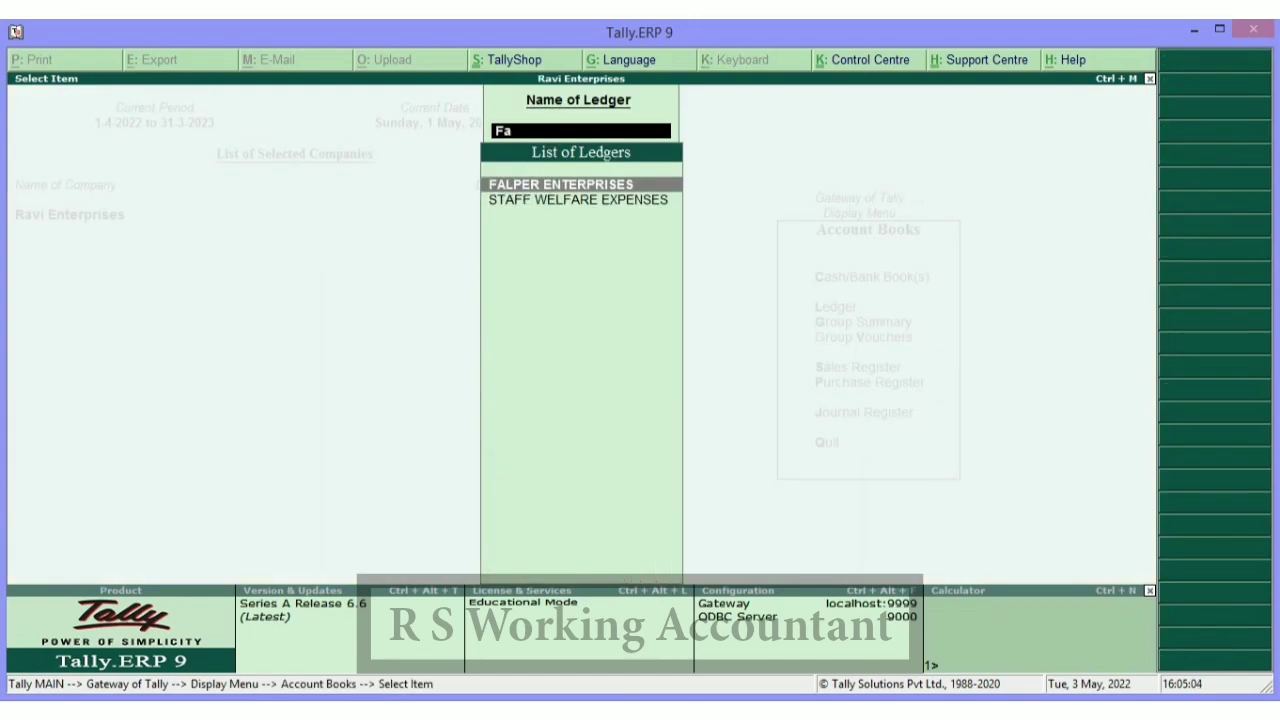
key(Return)
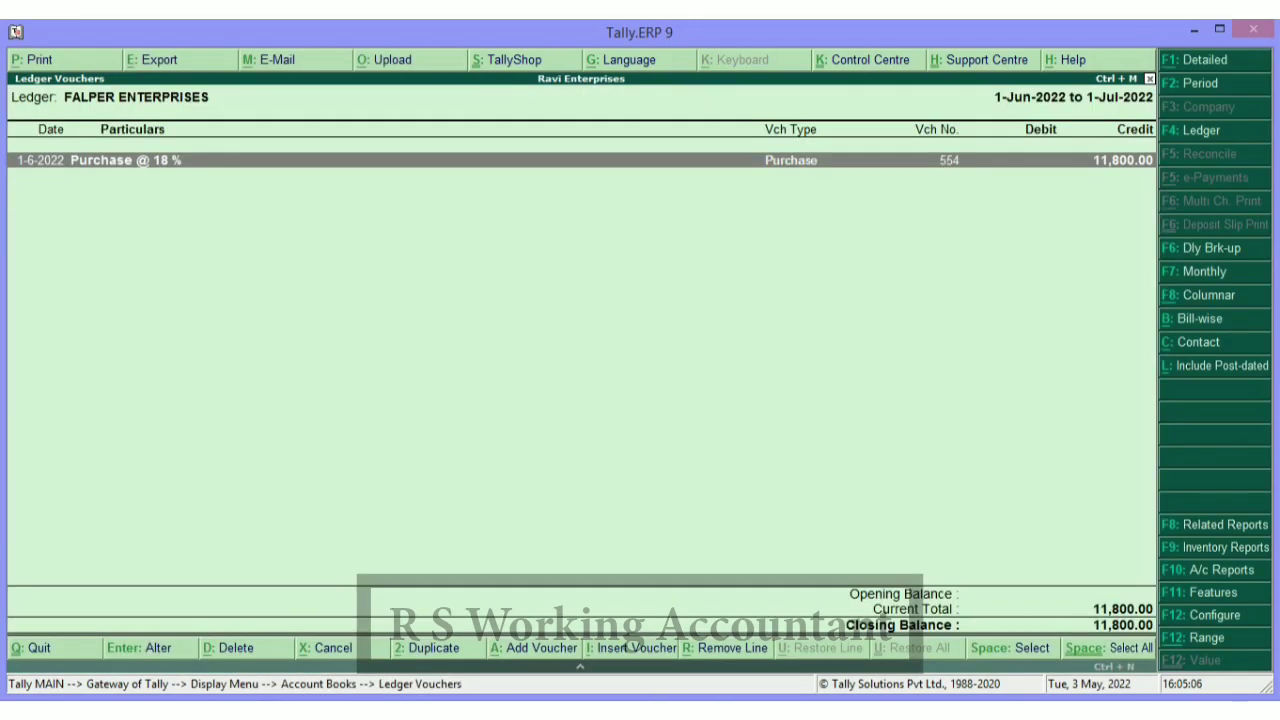
key(Return)
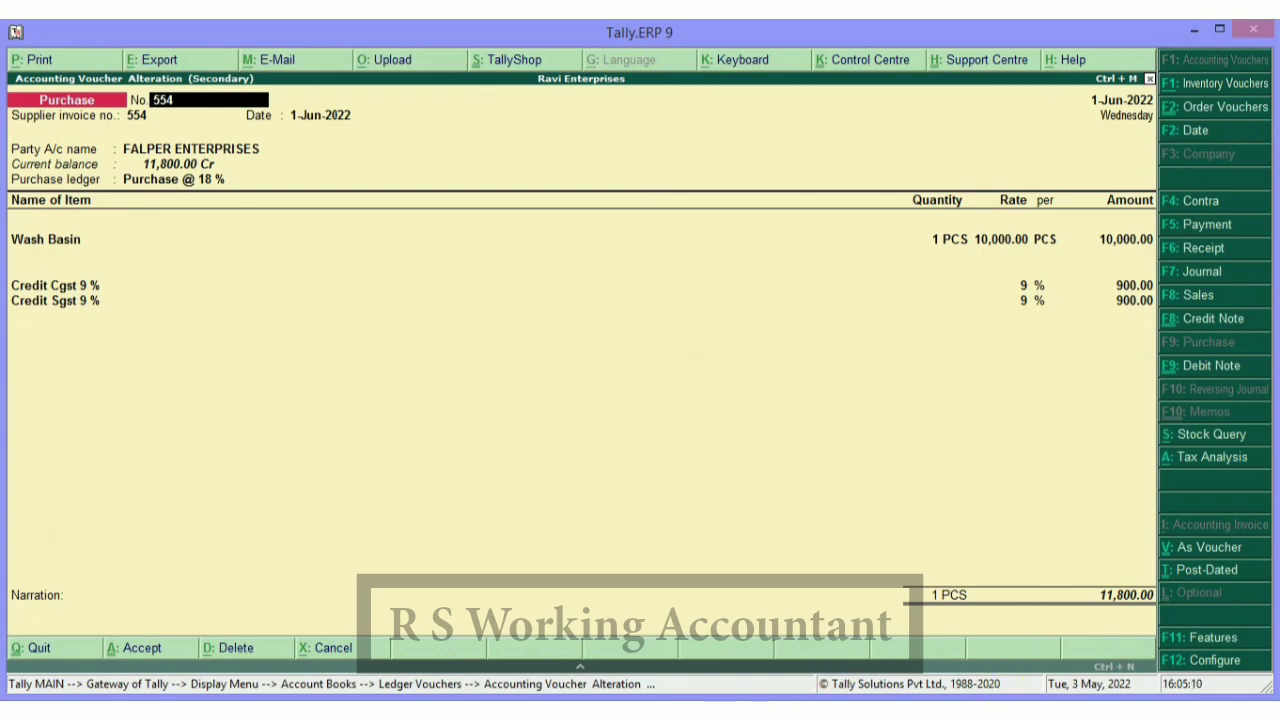
key(alt+Tab)
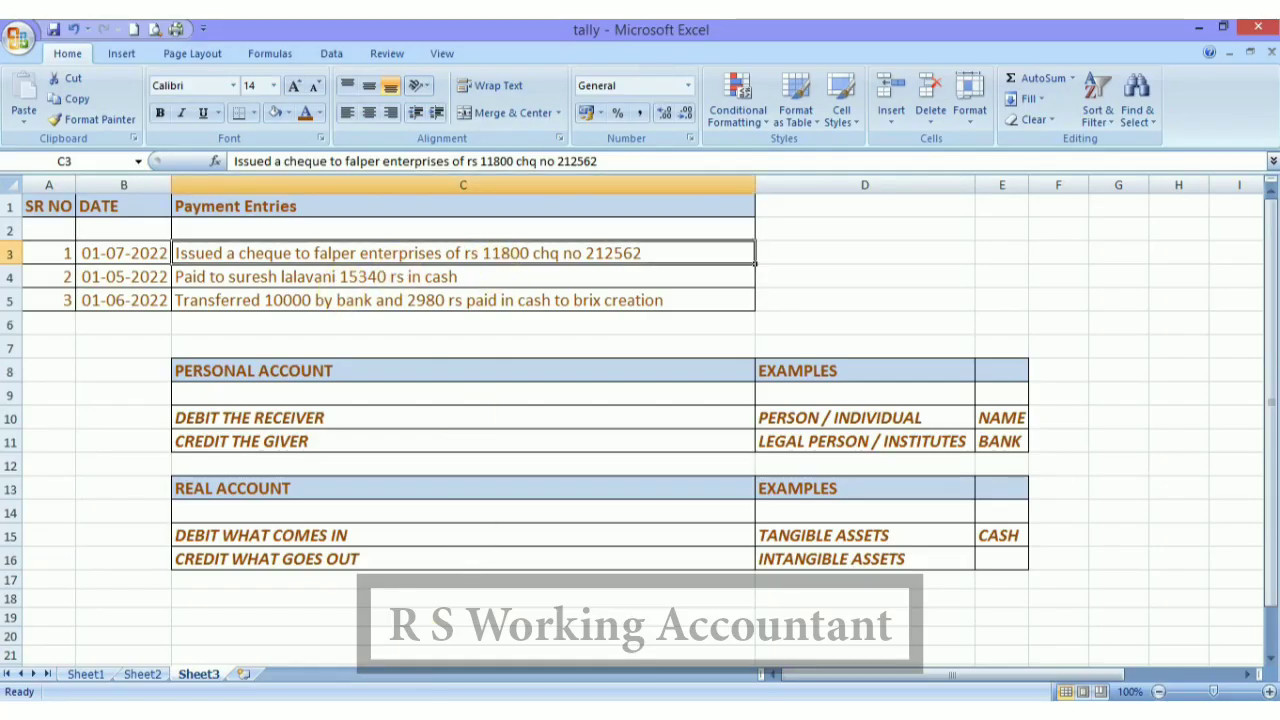
key(alt+Tab)
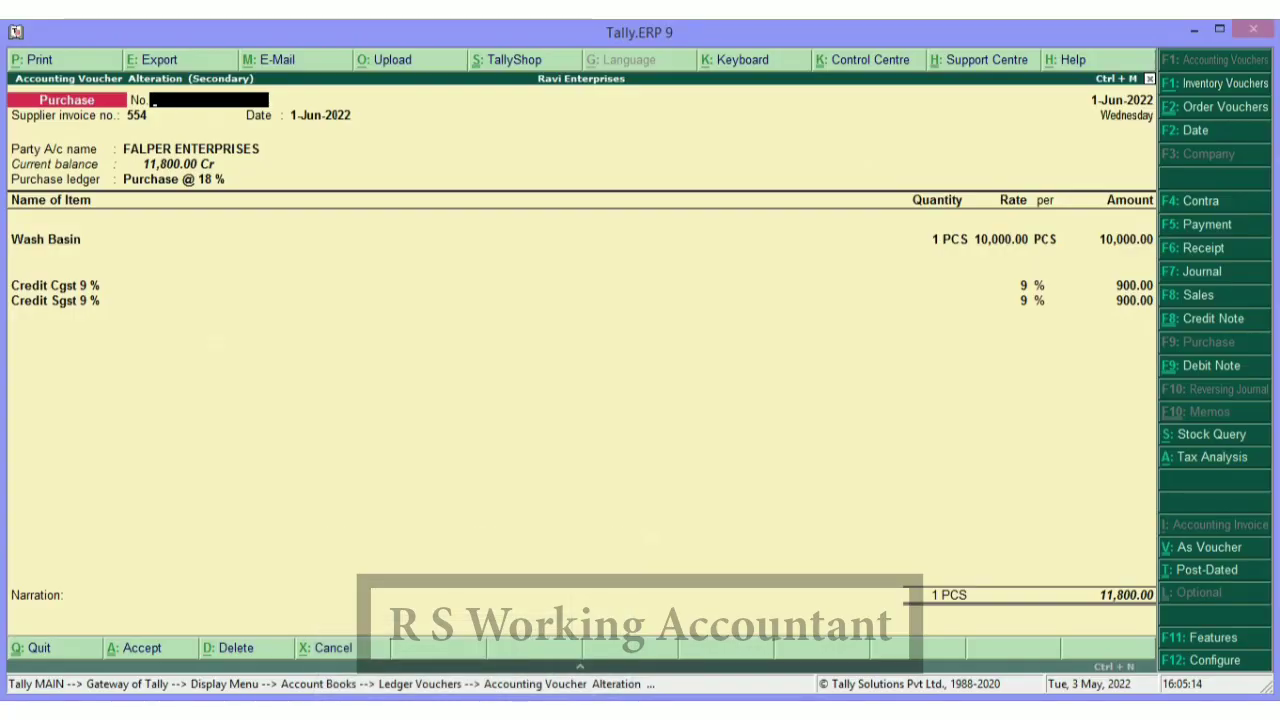
Leave the Falper Enterprises purchase voucher and start a new Payment voucher
key(Escape)
key(Escape)
key(Escape)
key(Escape)
key(Escape)
key(Escape)
key(n)
key(v)
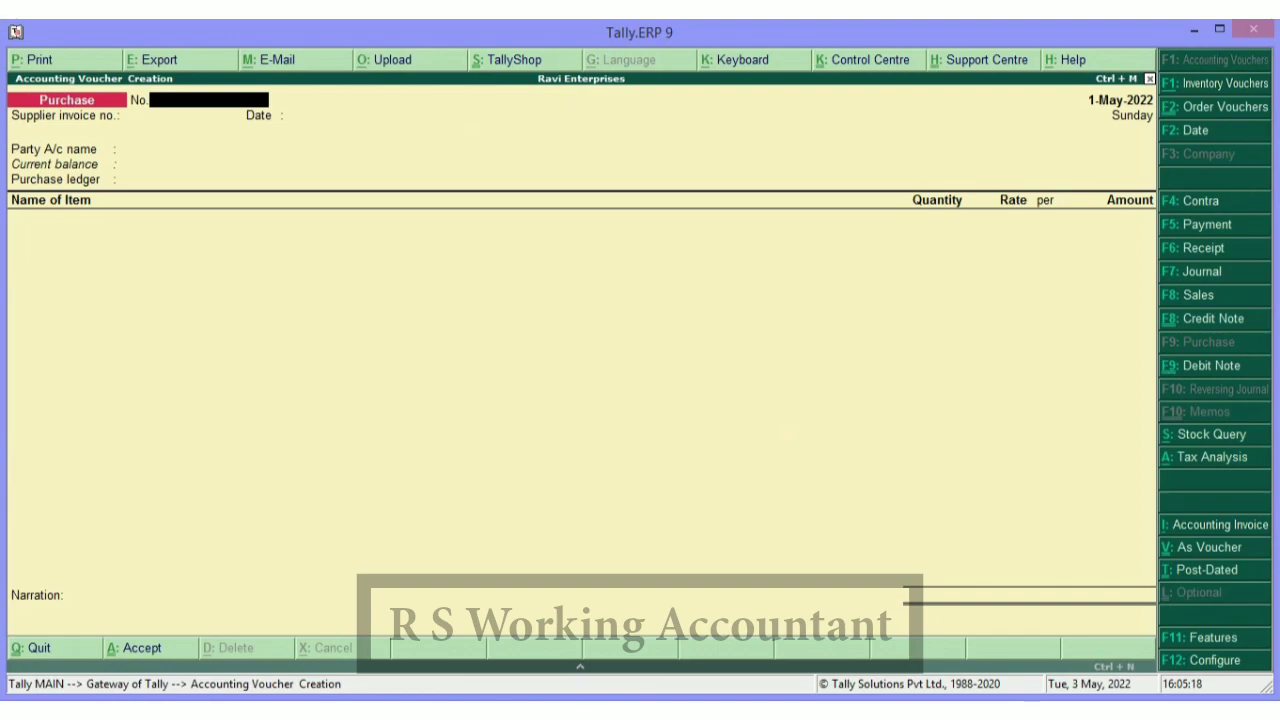
key(alt+Tab)
key(alt+Tab)
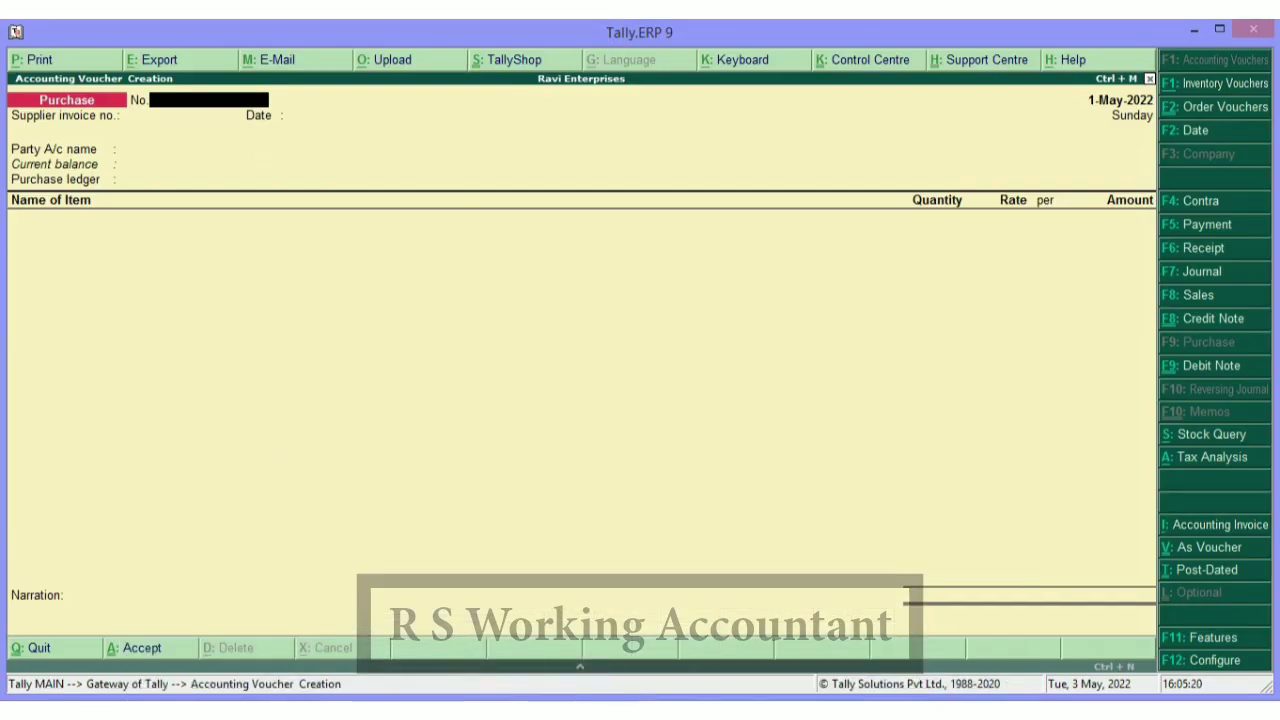
click(1198, 231)
key(Return)
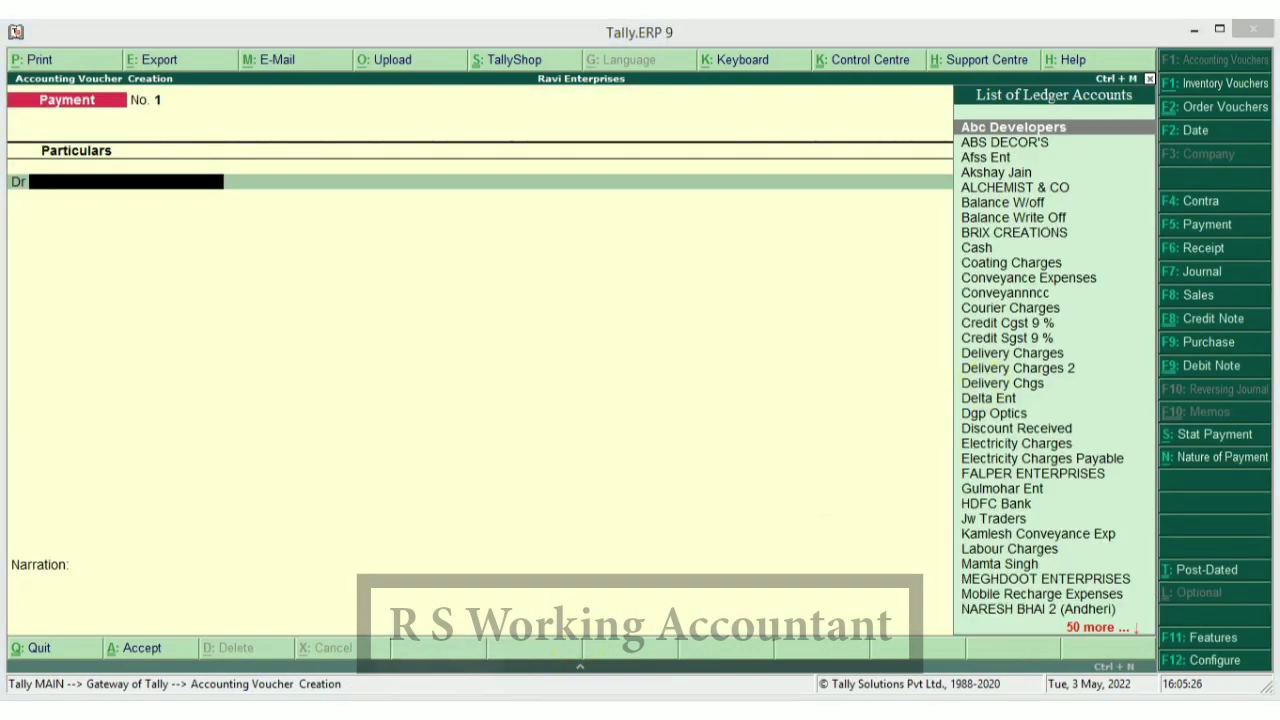
Check the first entry's date in the Excel sheet and set the Payment voucher date in Tally to 1/7/2022
key(alt+Tab)
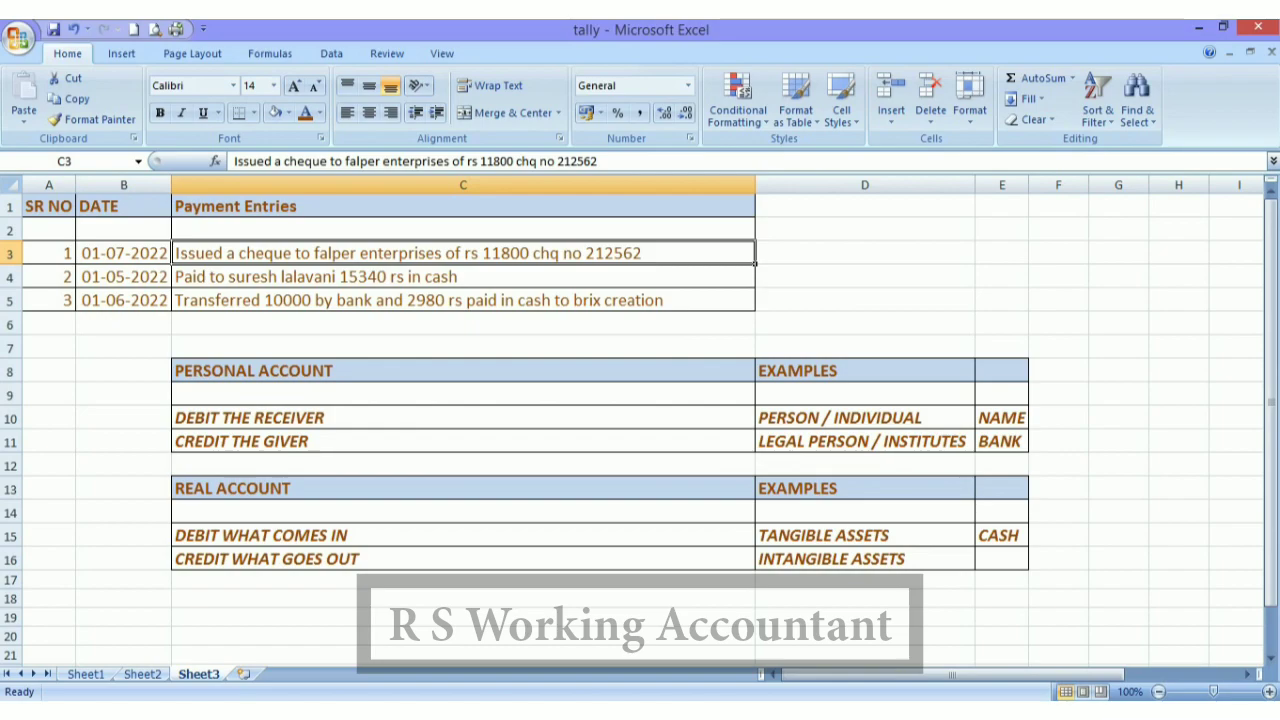
key(alt+Tab)
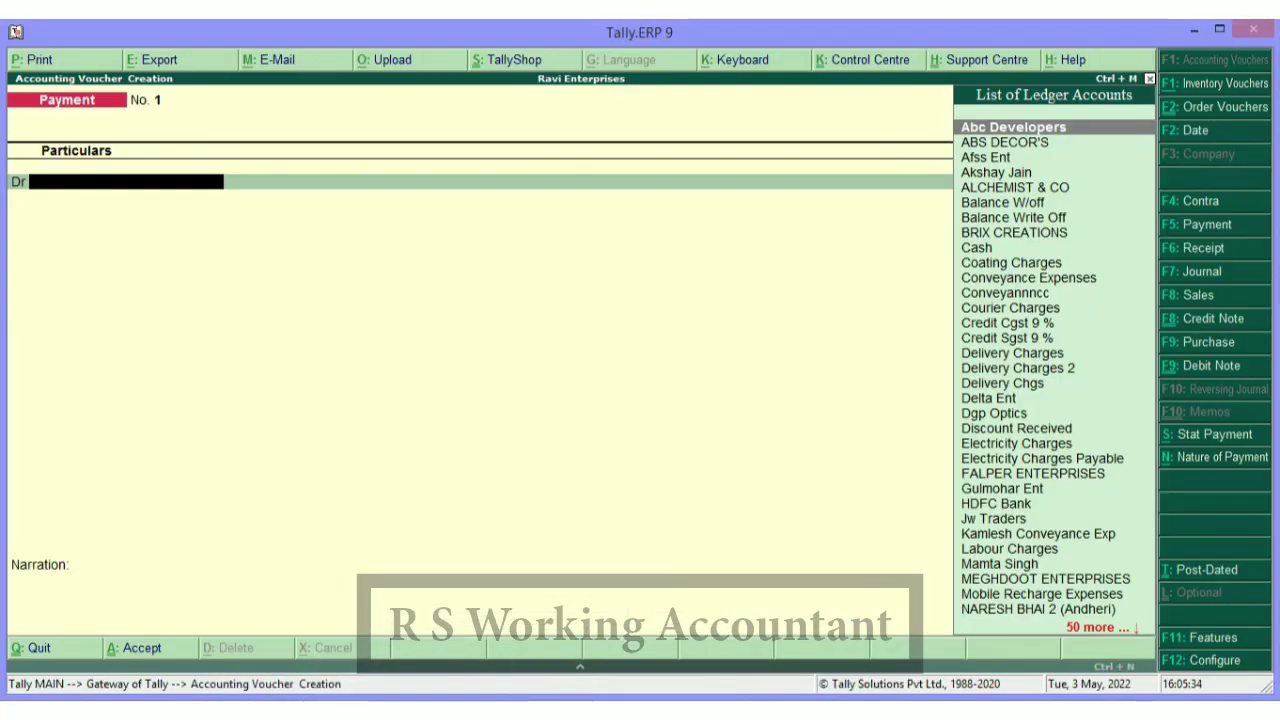
key(F2)
text(1/7/2022)
key(Return)
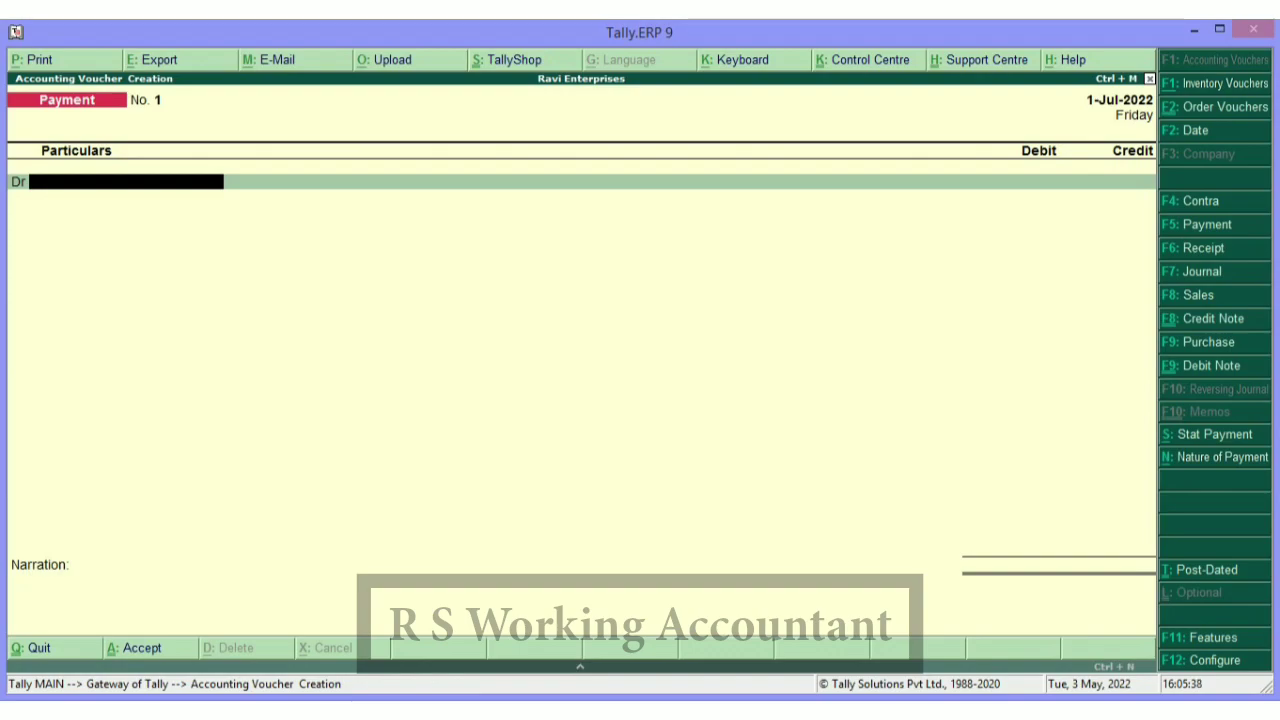
Debit FALPER ENTERPRISES with 11,800 in the Payment voucher and allocate it as Agst Ref to bill 554
key(alt+Tab)
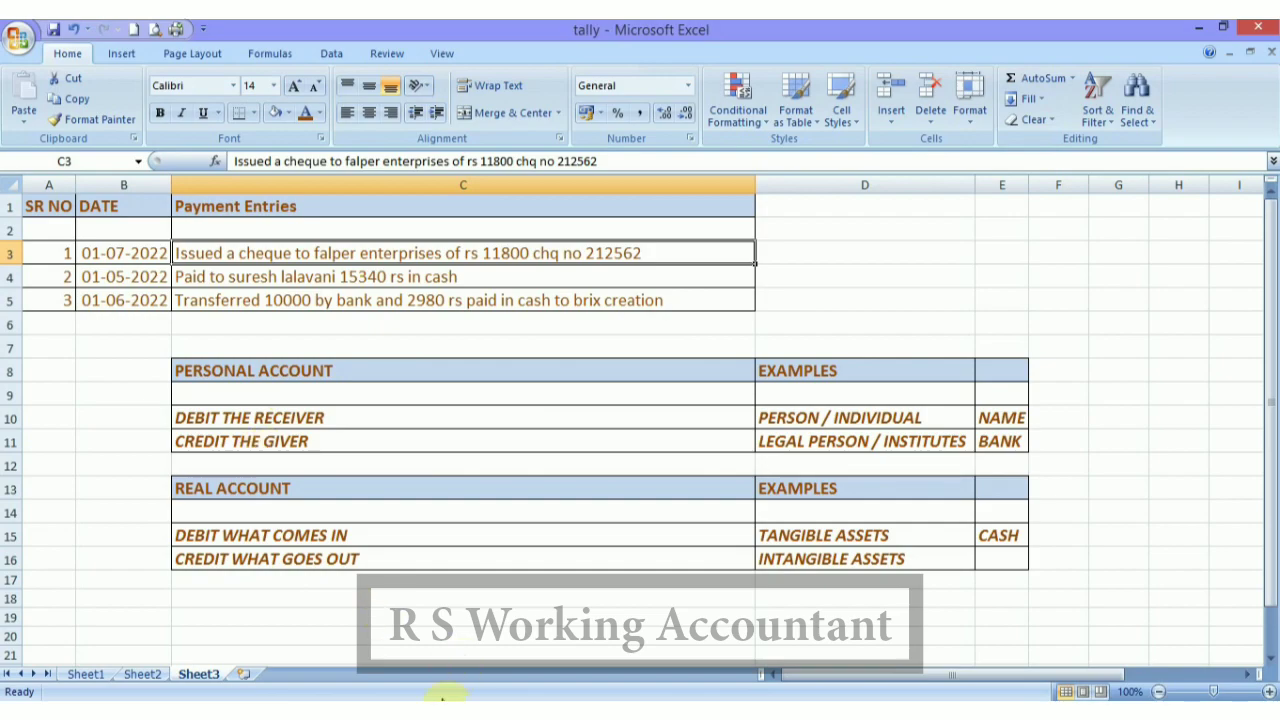
key(alt+Tab)
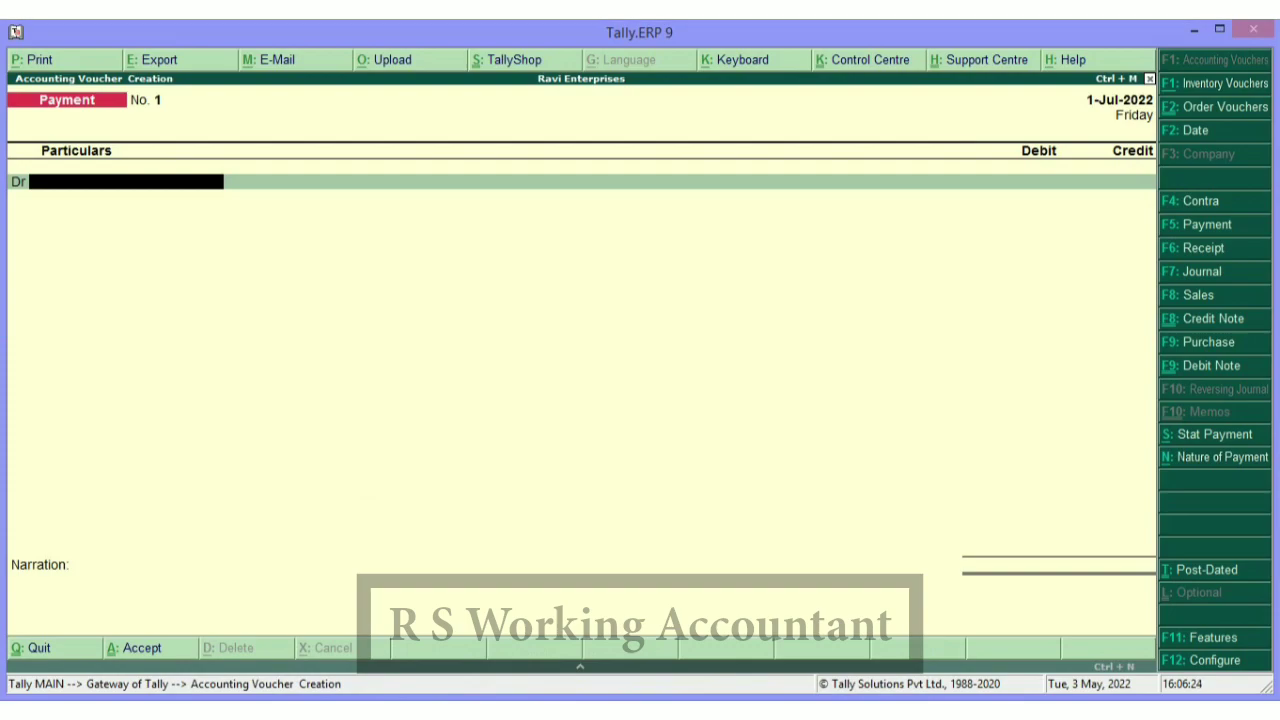
text(Fal)
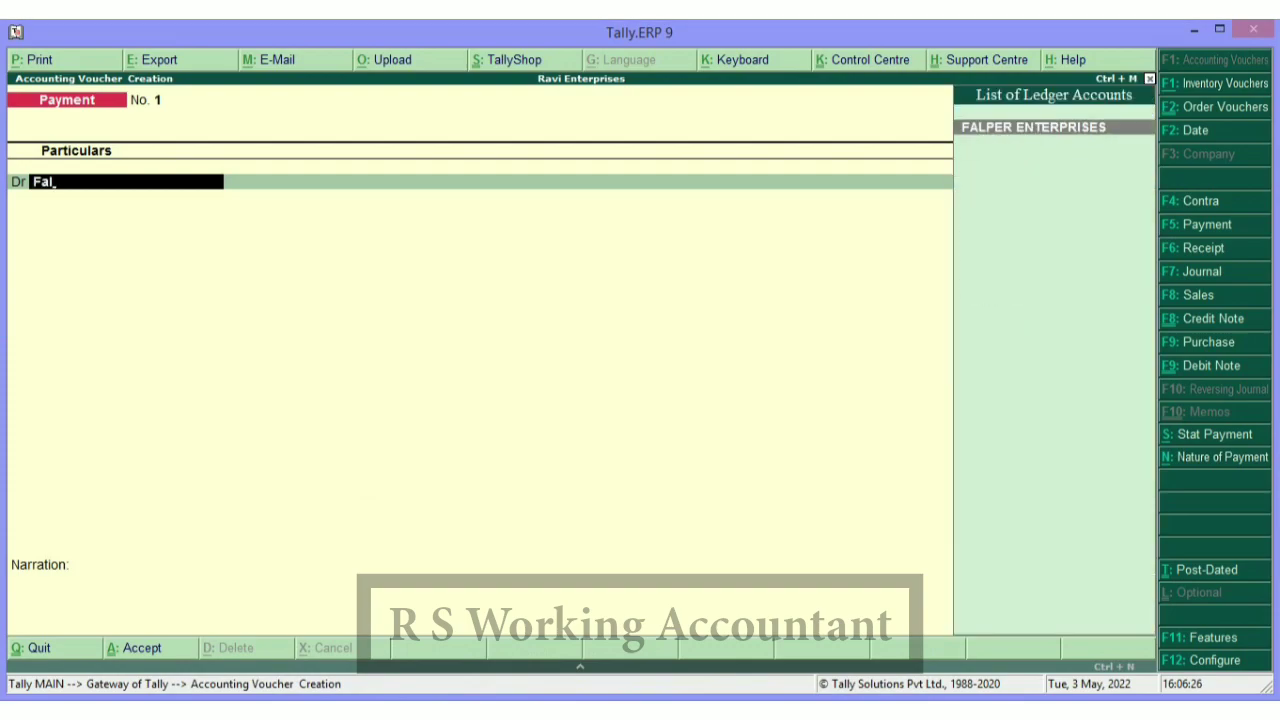
key(Return)
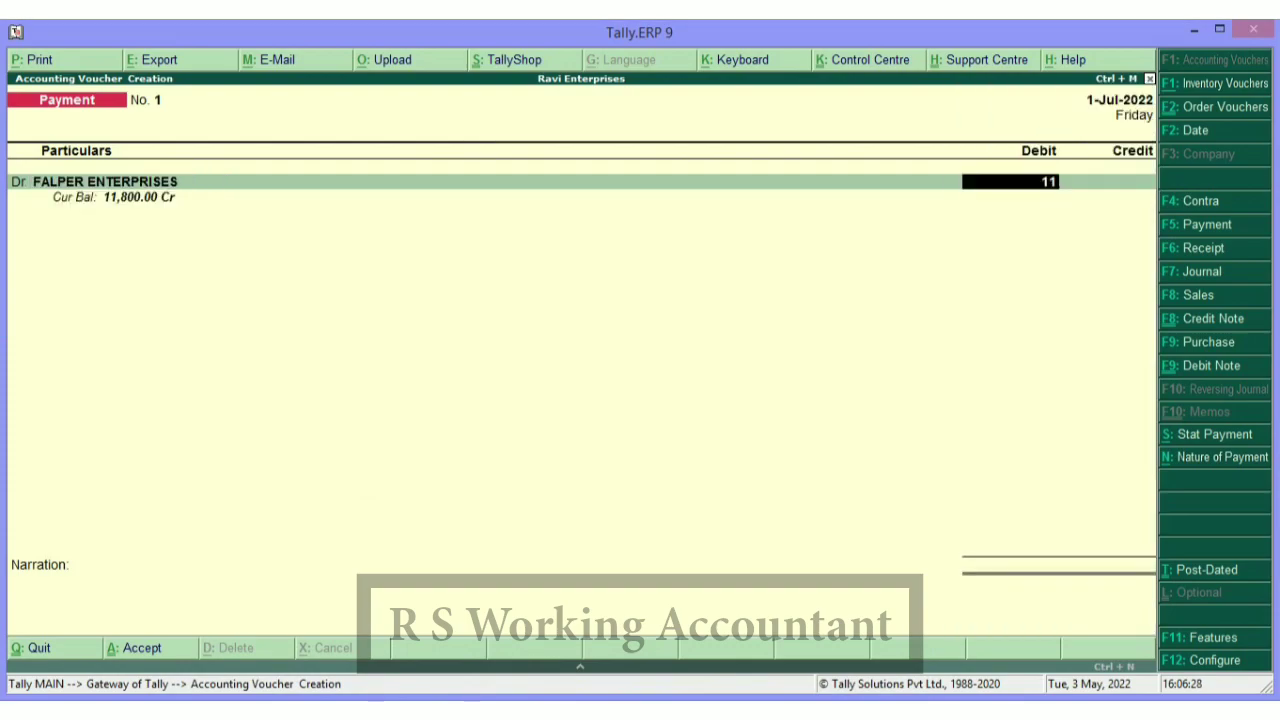
key(Return)
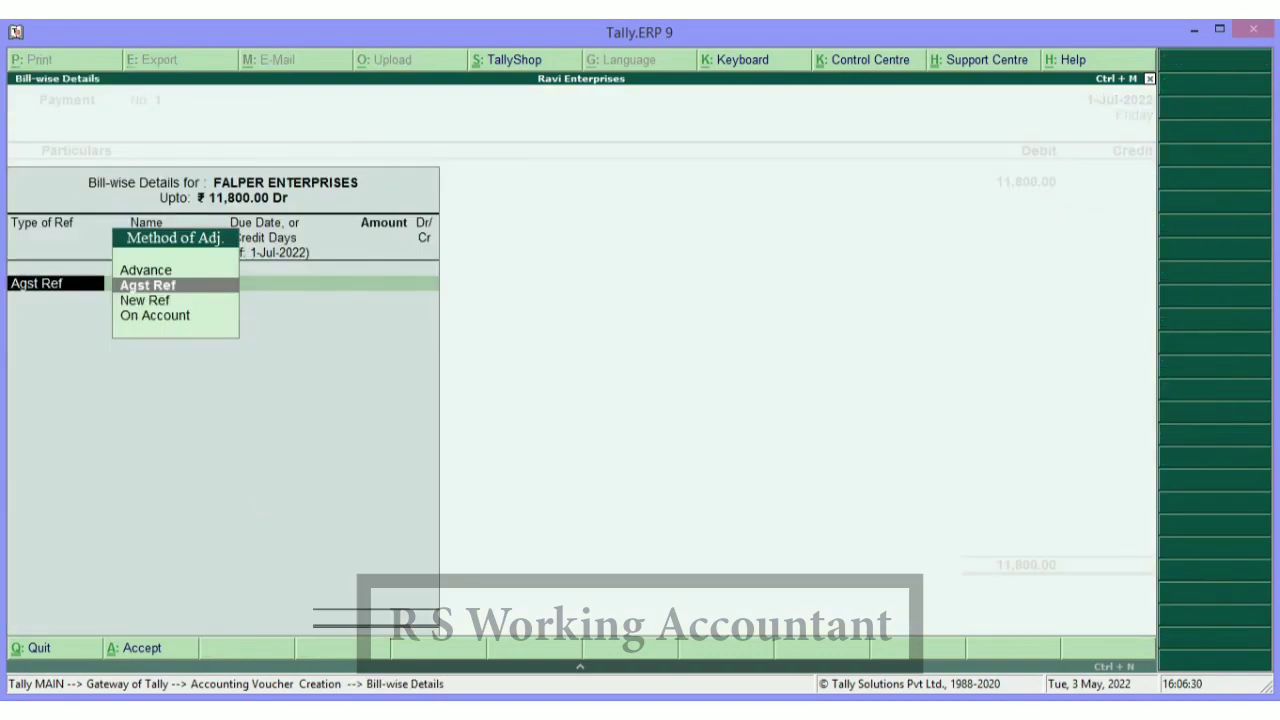
key(Return)
key(Return)
key(Return)
key(Return)
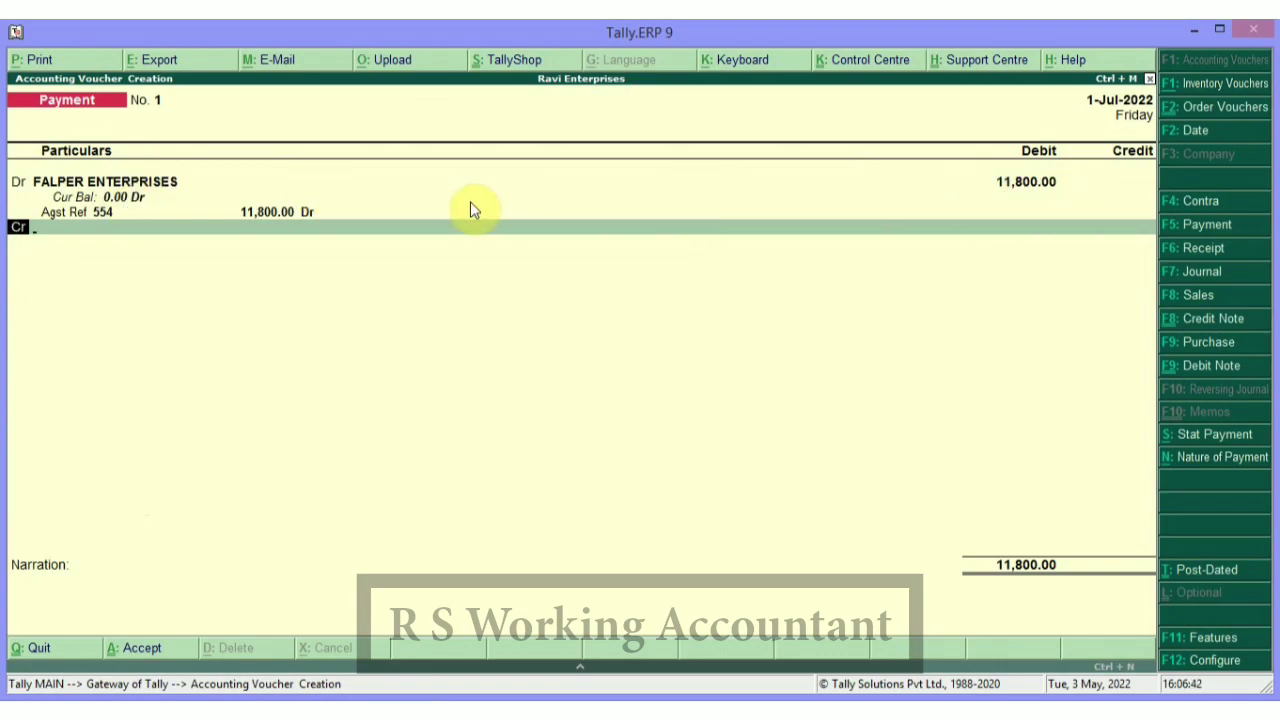
Credit HDFC Bank with 11,800, using a Cheque bank allocation dated 1-Jul-2022
key(Return)
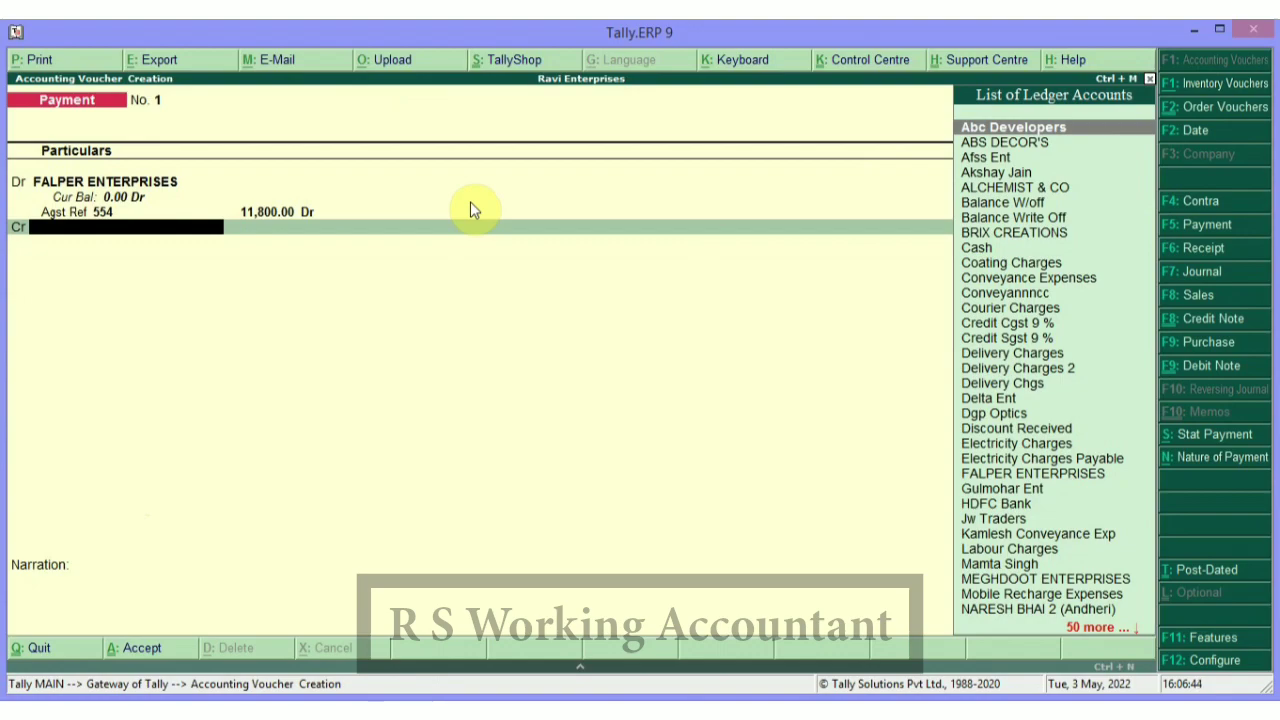
text(Hdfc)
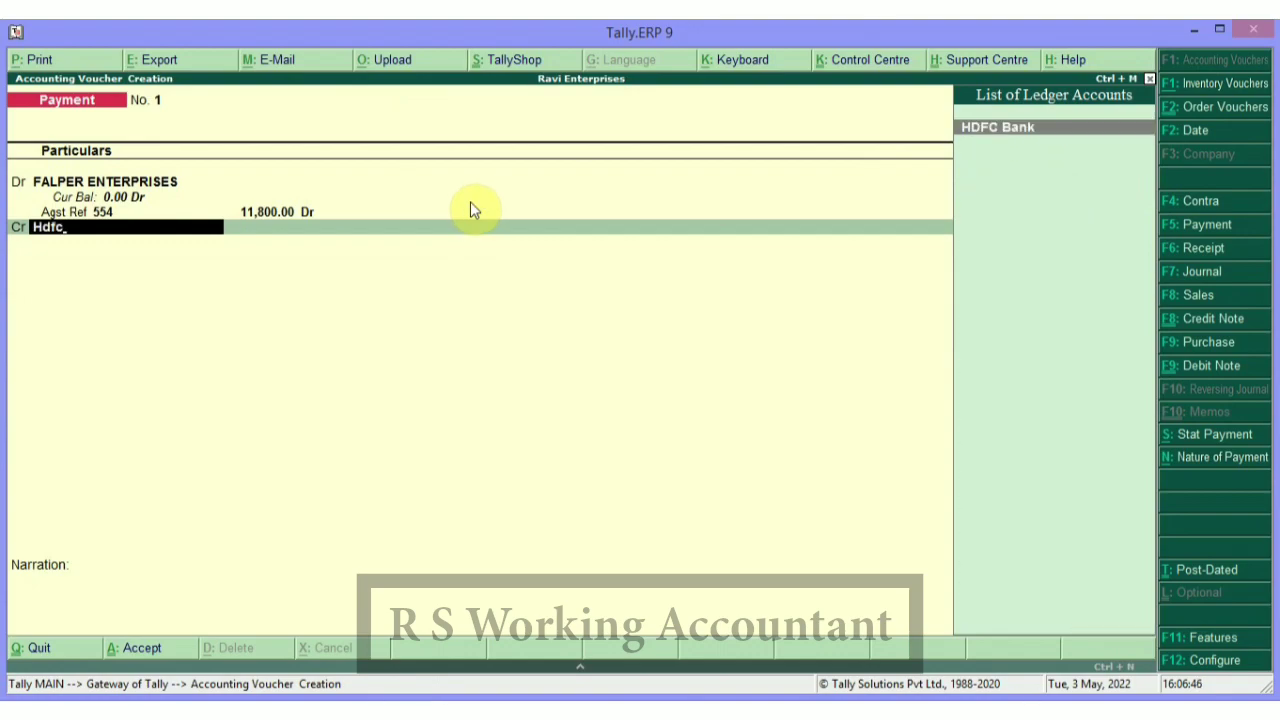
key(Return)
key(Return)
key(Return)
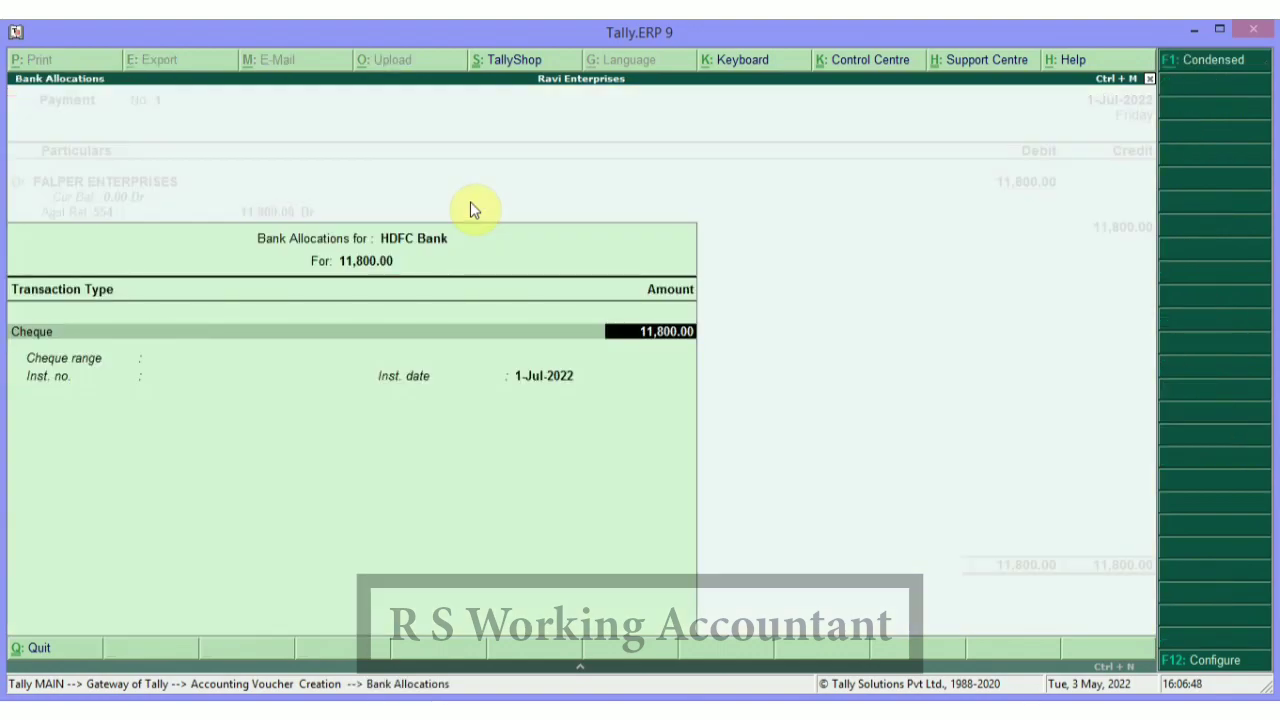
key(Return)
key(Return)
key(Return)
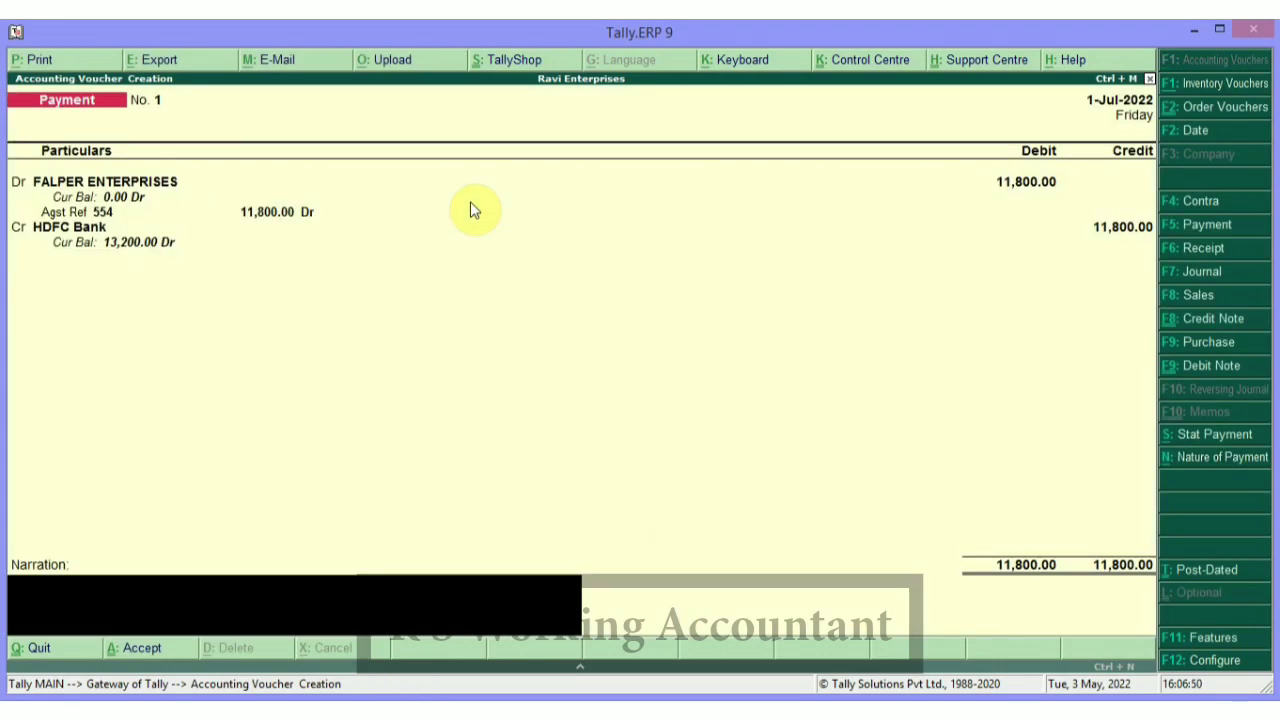
Review the HDFC Bank cheque allocation again and return to the voucher's narration
key(Up)
key(Return)
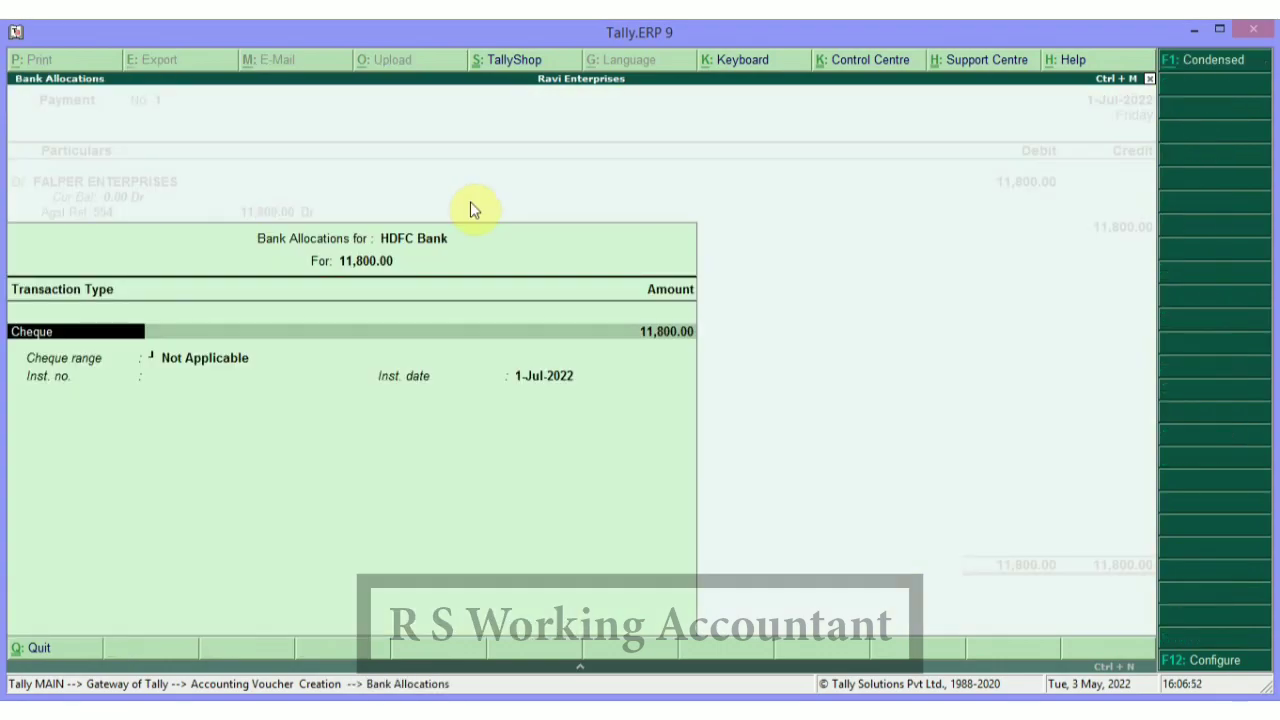
key(Return)
key(Return)
key(Return)
key(Return)
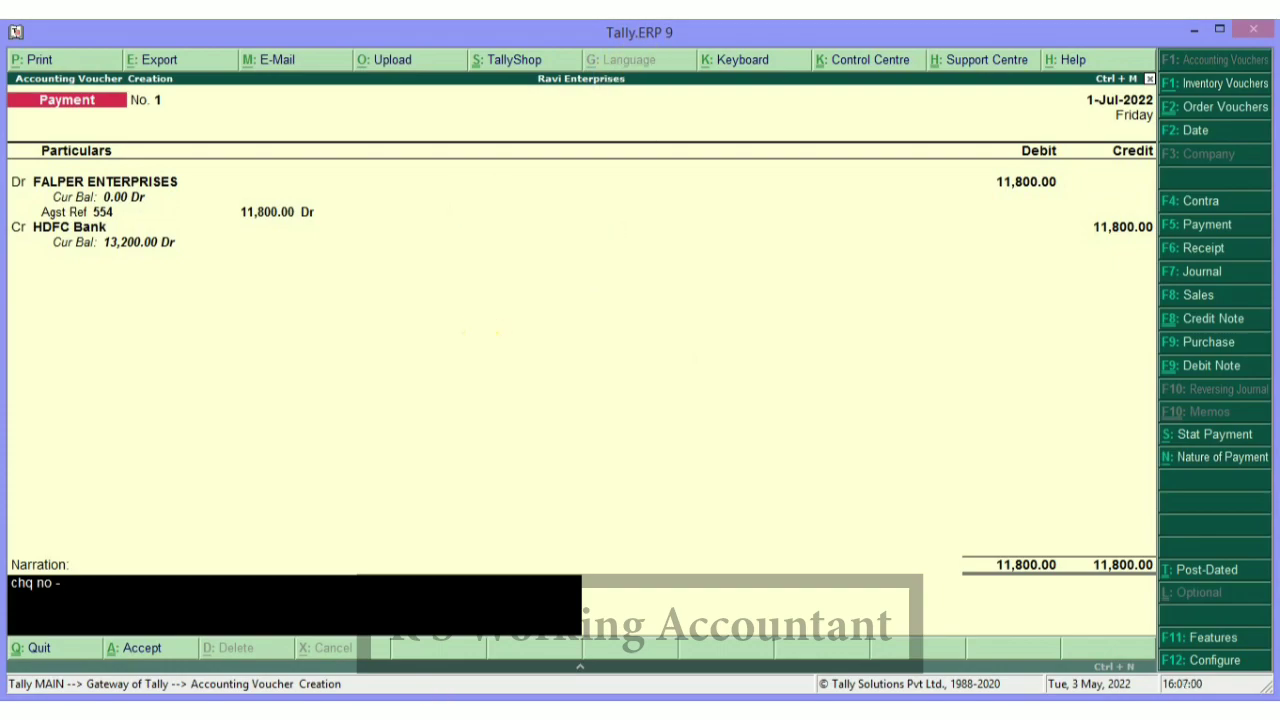
Enter the narration "chq no - 212562" from the Excel entry and save the Payment voucher
key(alt+Tab)
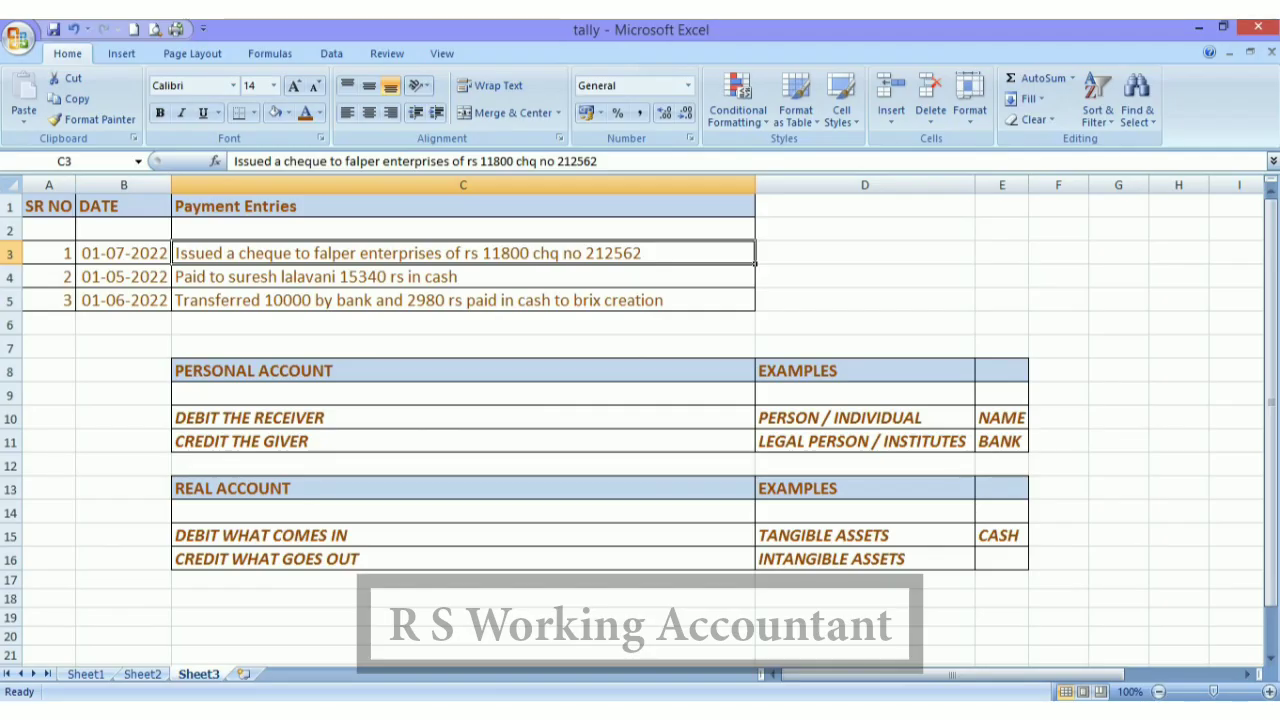
key(alt+Tab)
text(21)
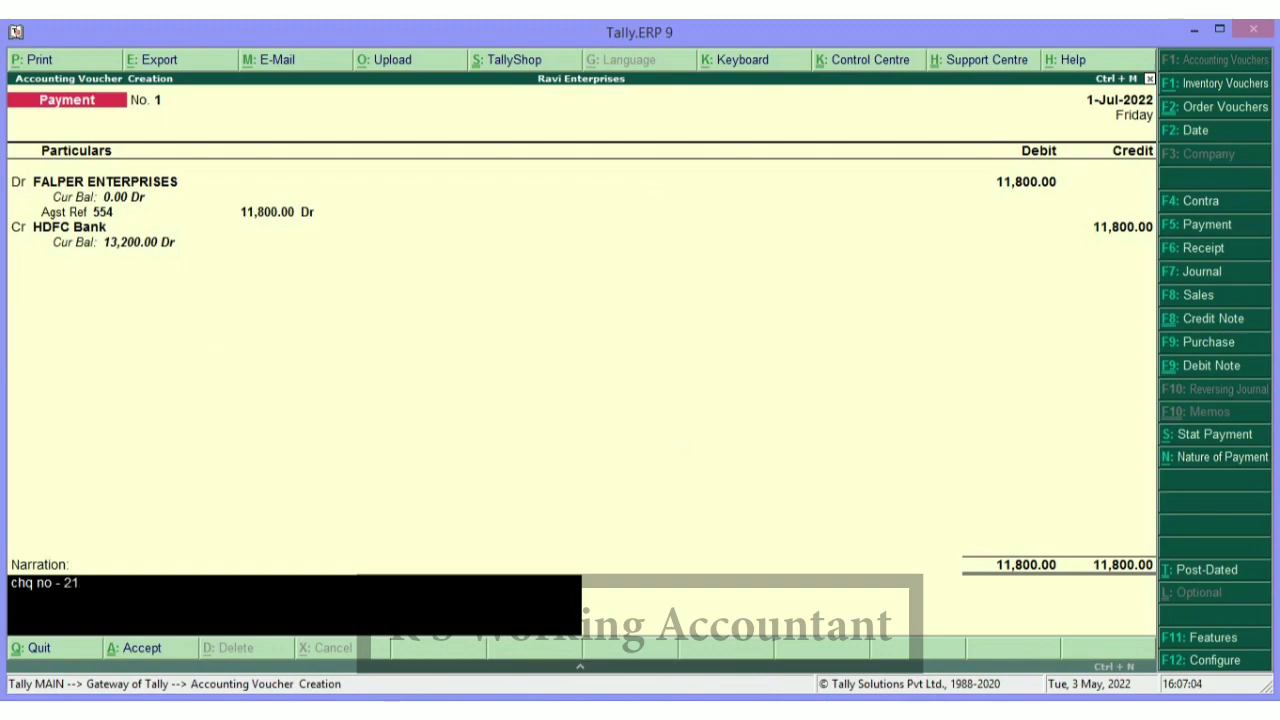
key(Return)
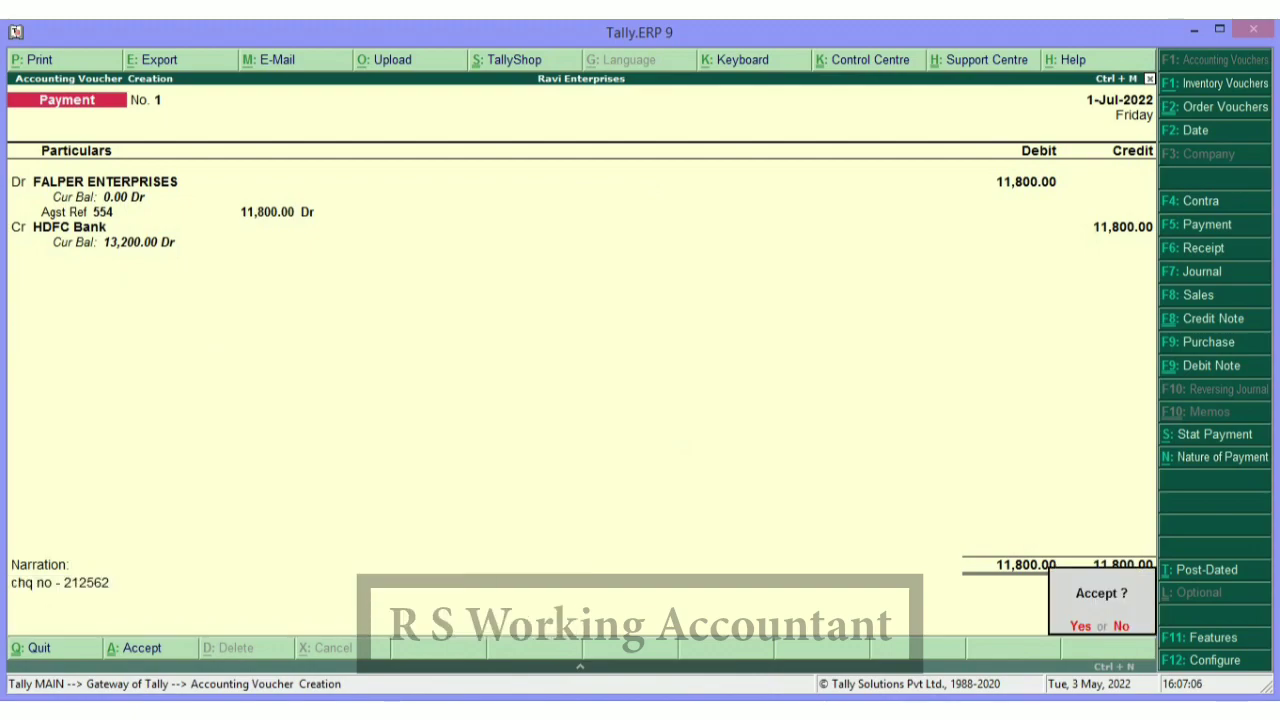
key(Return)
key(Return)
key(BackSpace)
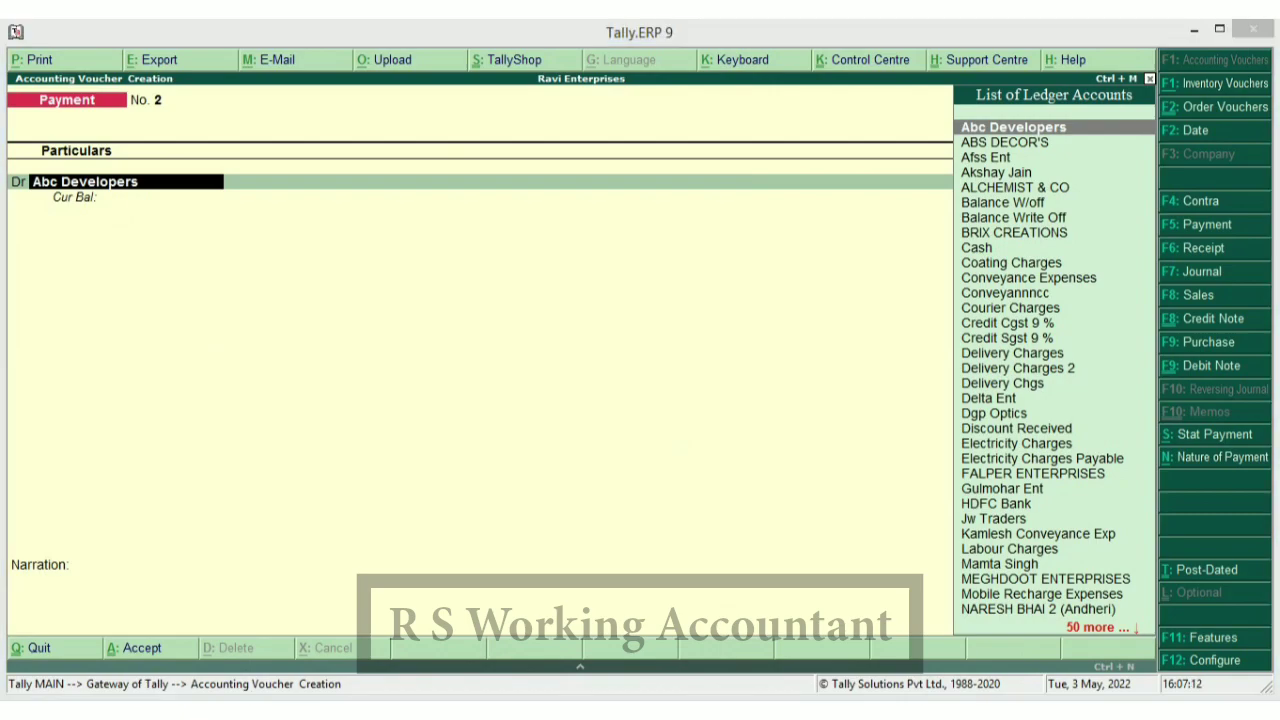
key(alt+Tab)
key(alt+Tab)
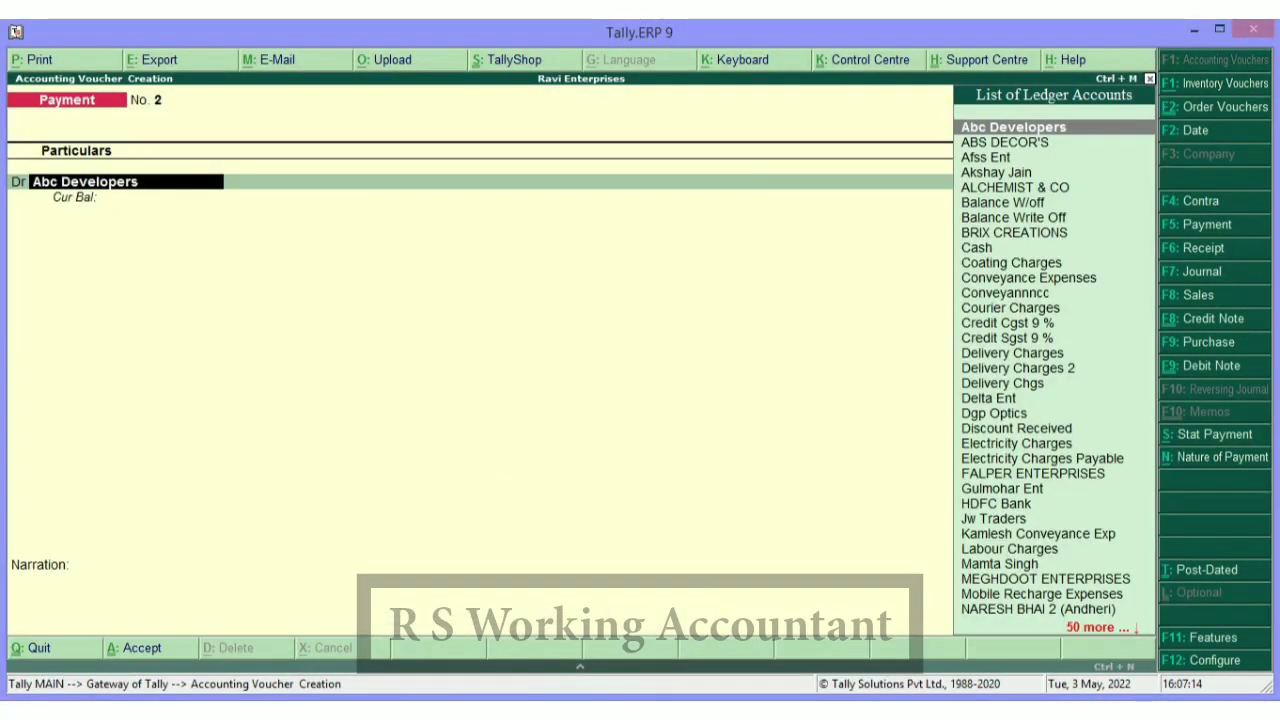
Quit voucher entry, view the FALPER ENTERPRISES ledger for 1-Apr-2022 to 1-Jul-2022, and switch back to the Excel sheet
key(Escape)
key(Escape)
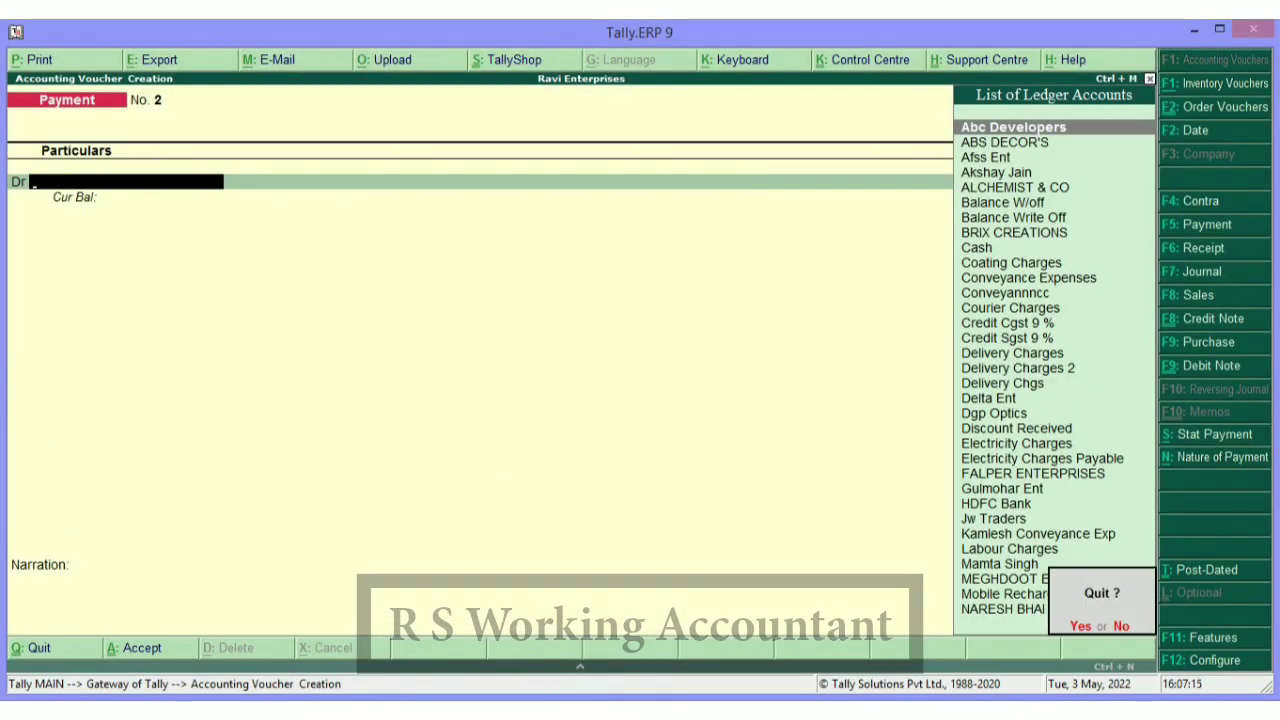
key(Return)
text(dal)
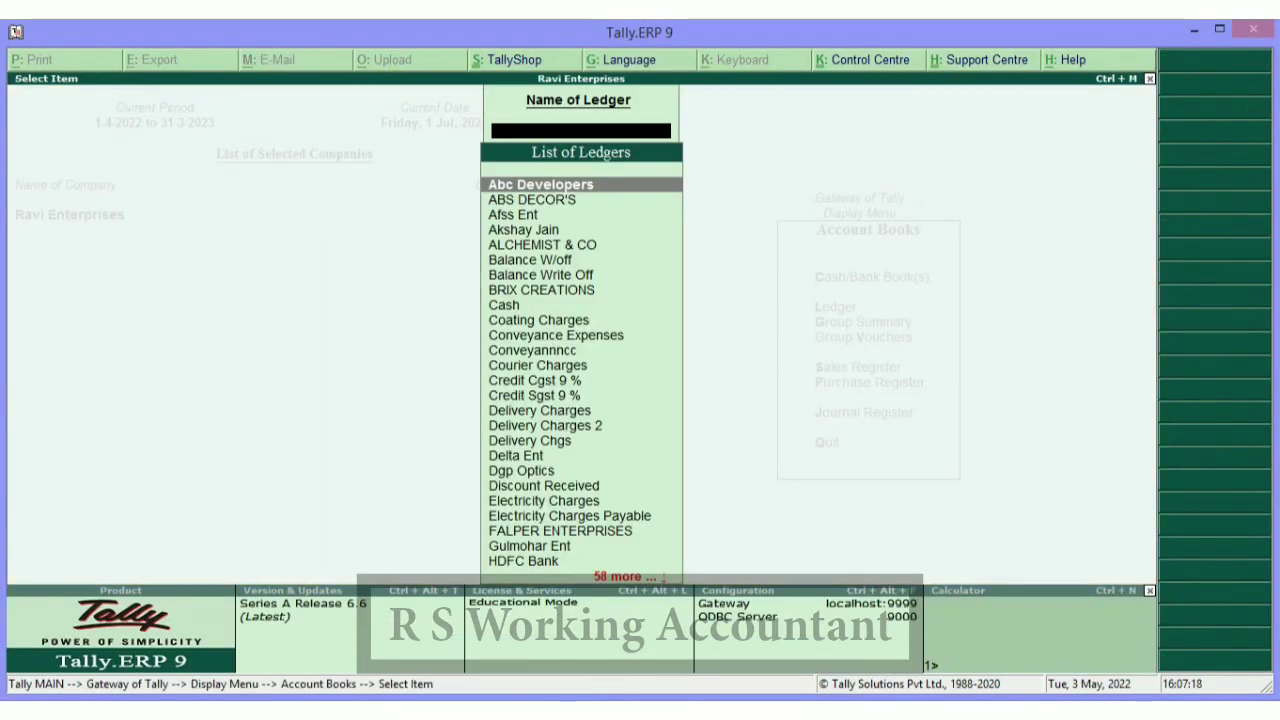
text(Fal)
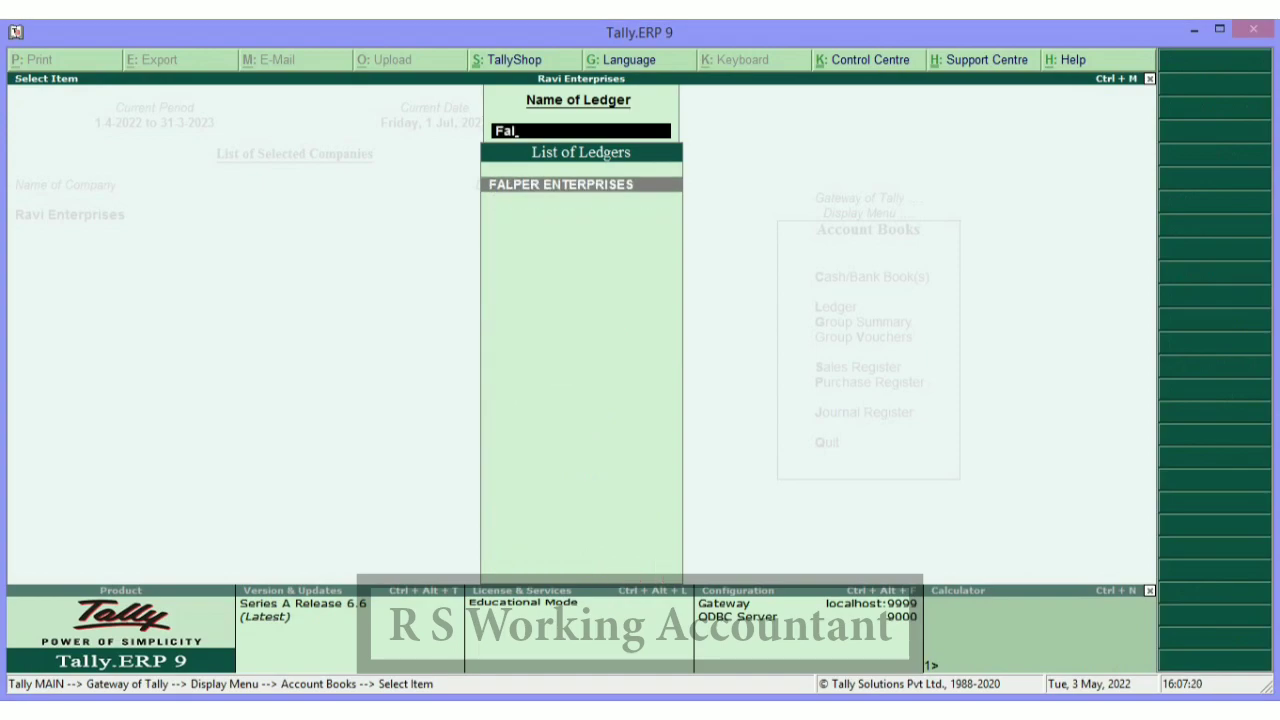
key(Return)
key(F2)
key(Return)
key(Return)
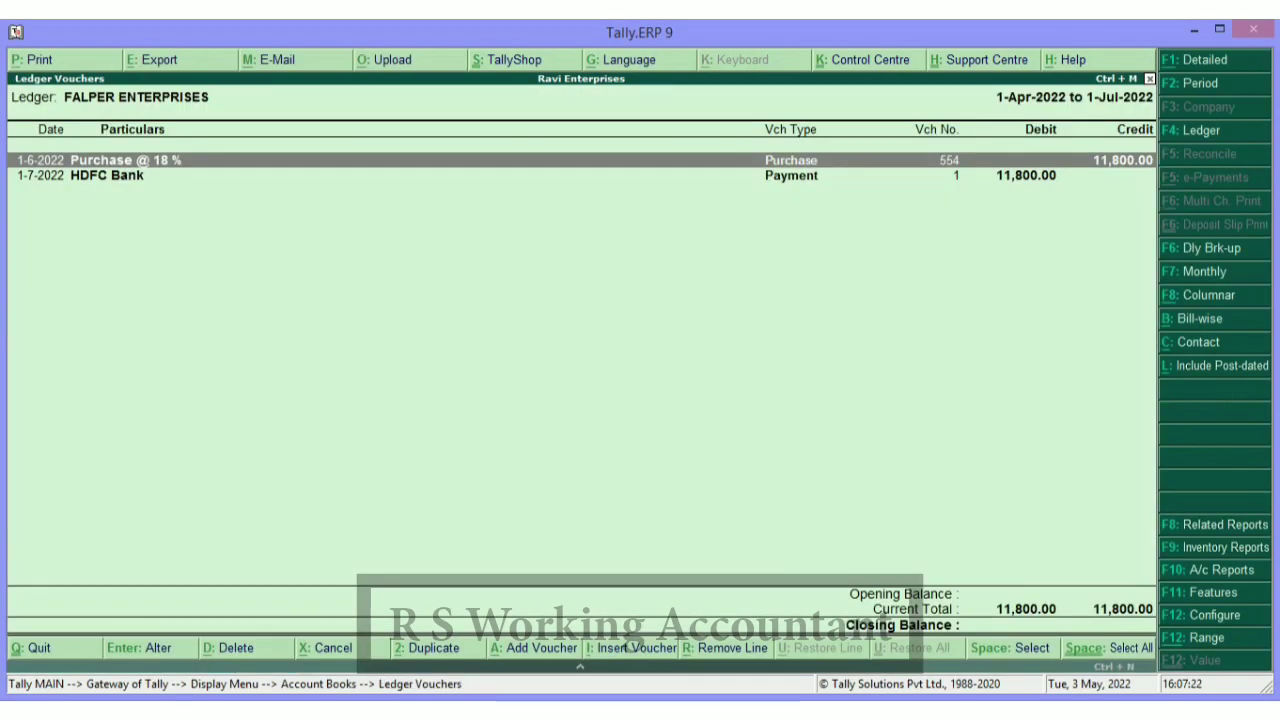
key(alt+Tab)
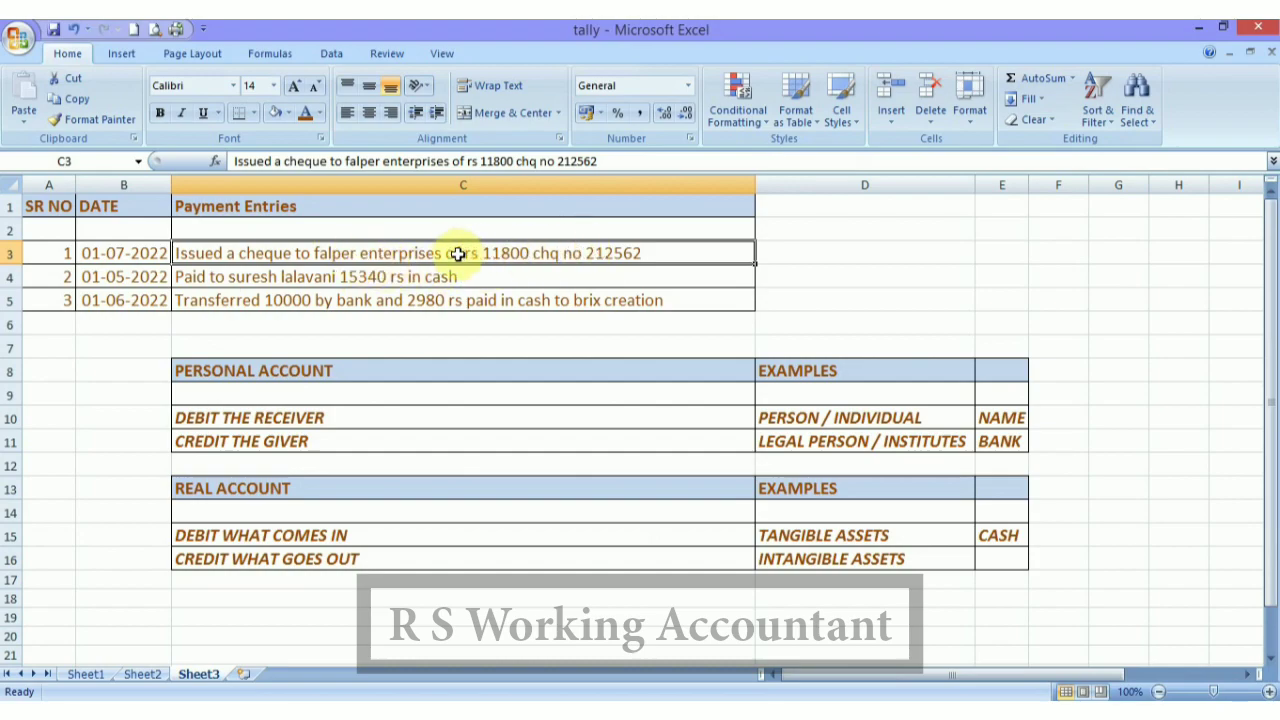
Review the second payment entry, paid in cash, against the Real Account rules and the tangible and intangible asset examples in the sheet
click(346, 271)
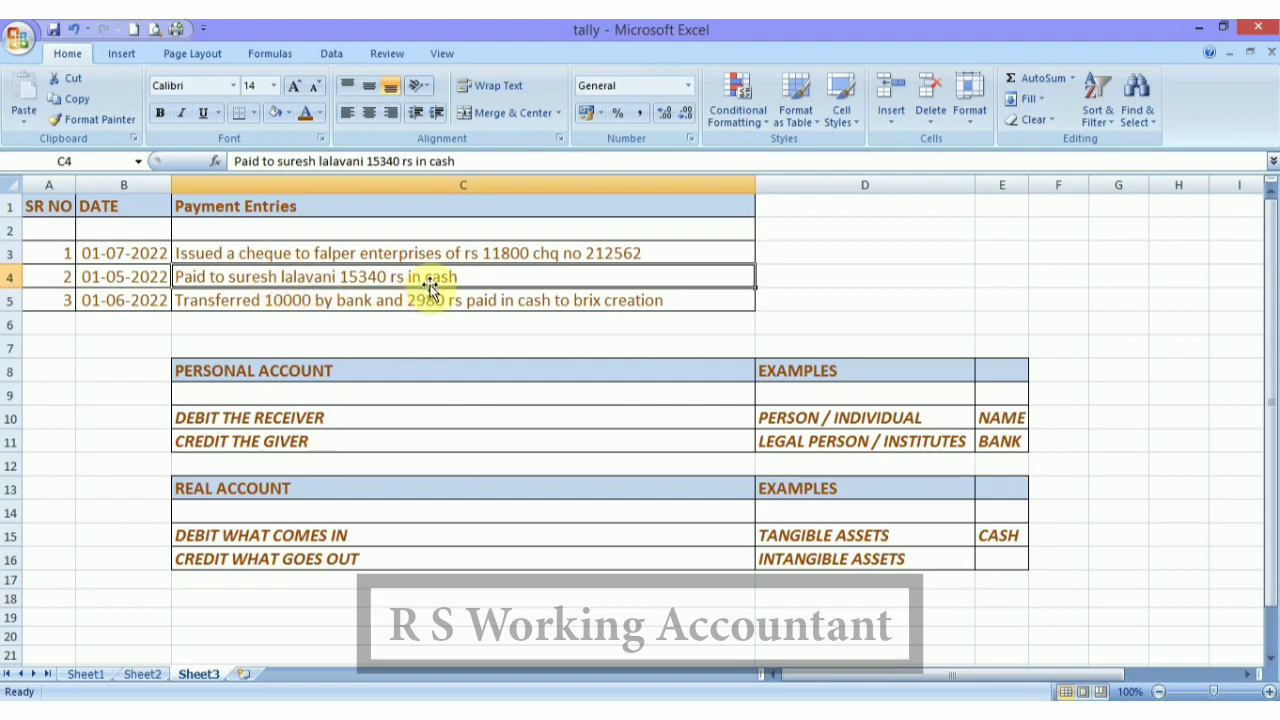
click(232, 492)
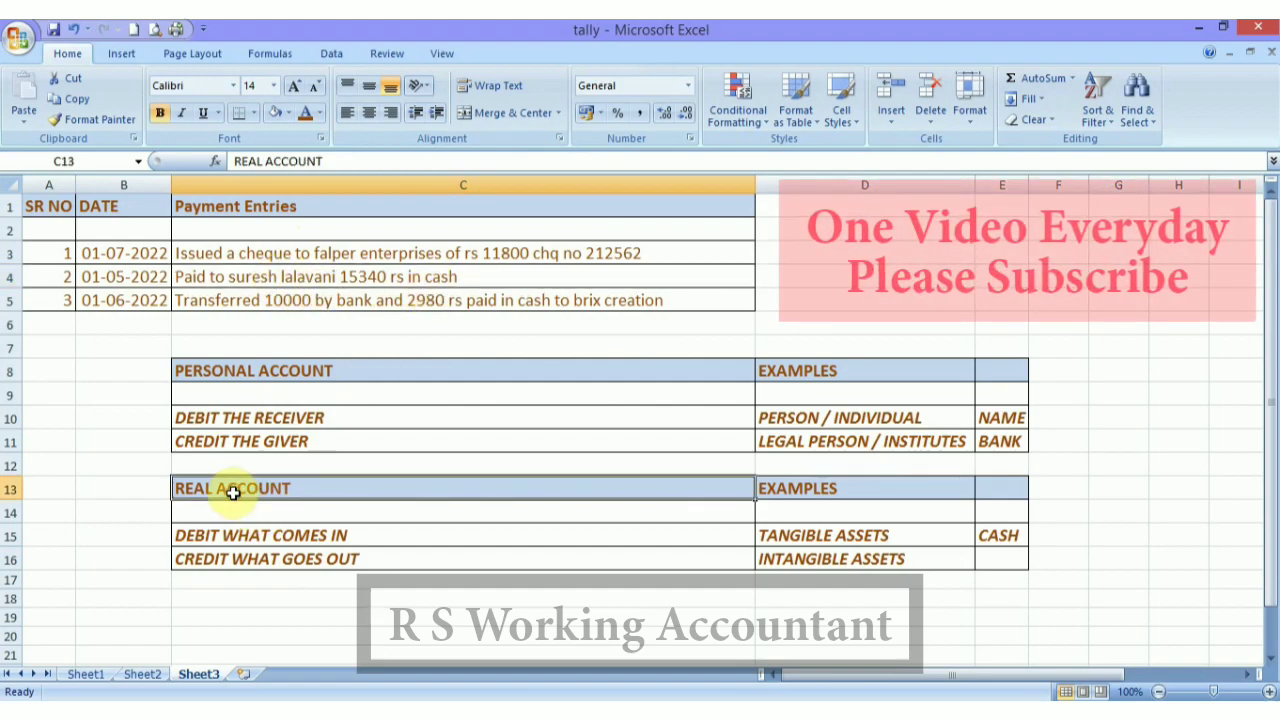
click(830, 555)
click(813, 531)
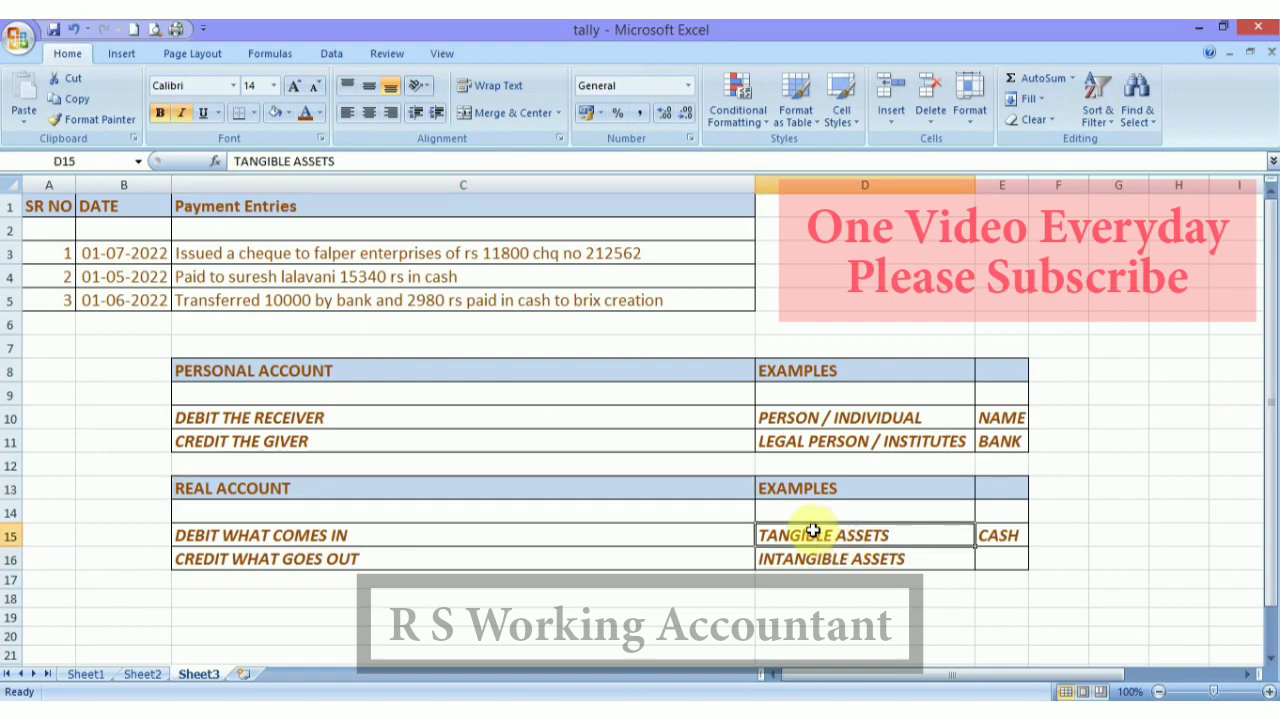
click(985, 538)
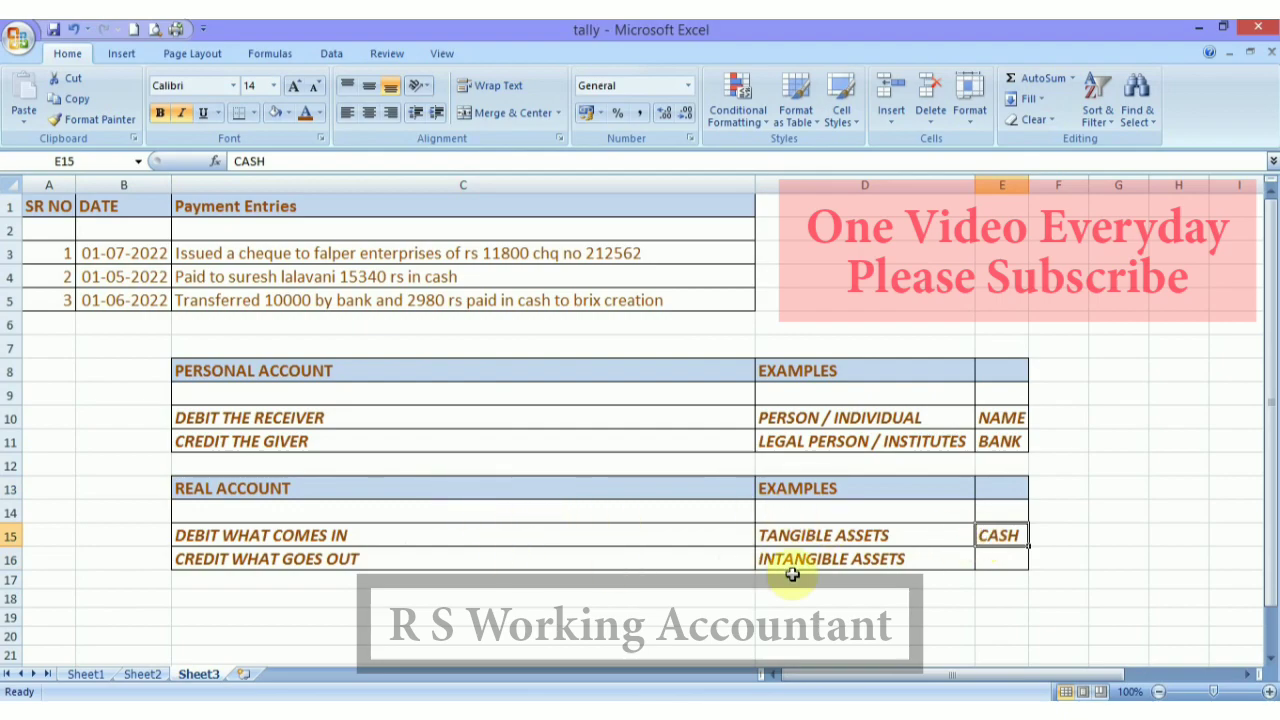
click(849, 565)
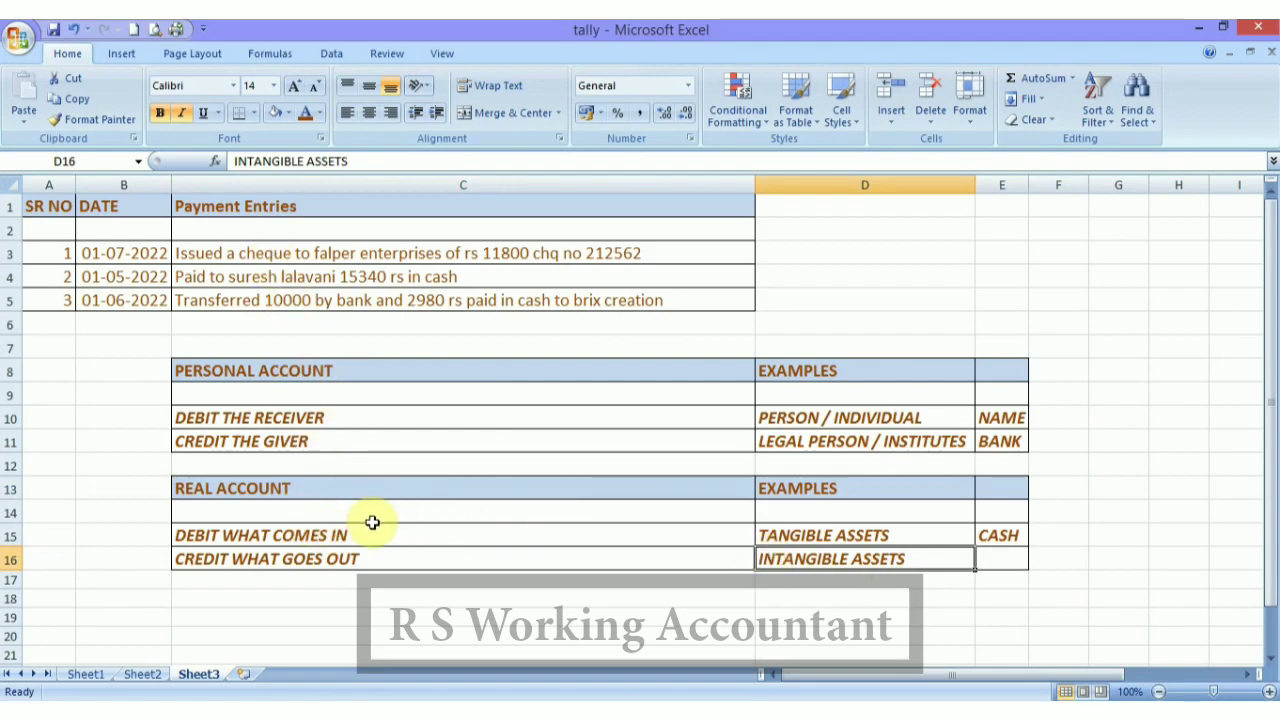
click(204, 280)
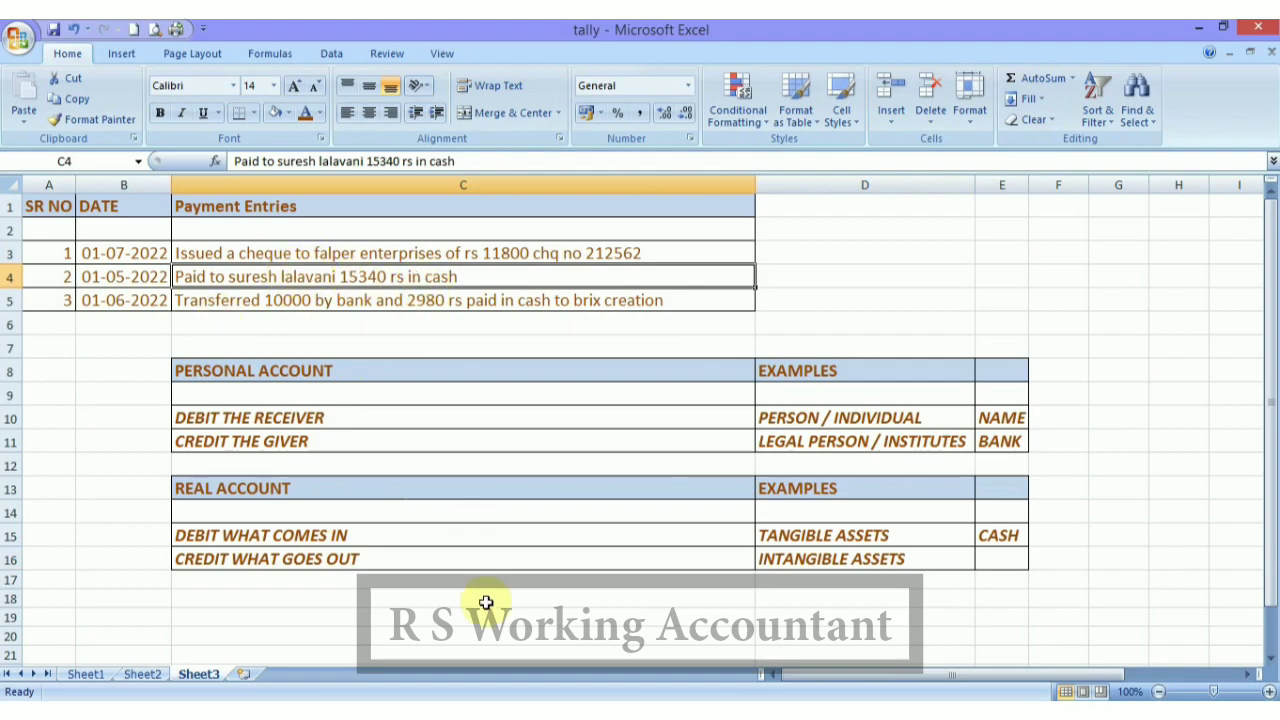
Switch to Tally.ERP 9, leave the ledger report, and start a Payment voucher dated 1-May-2022
mouse_move(423, 712)
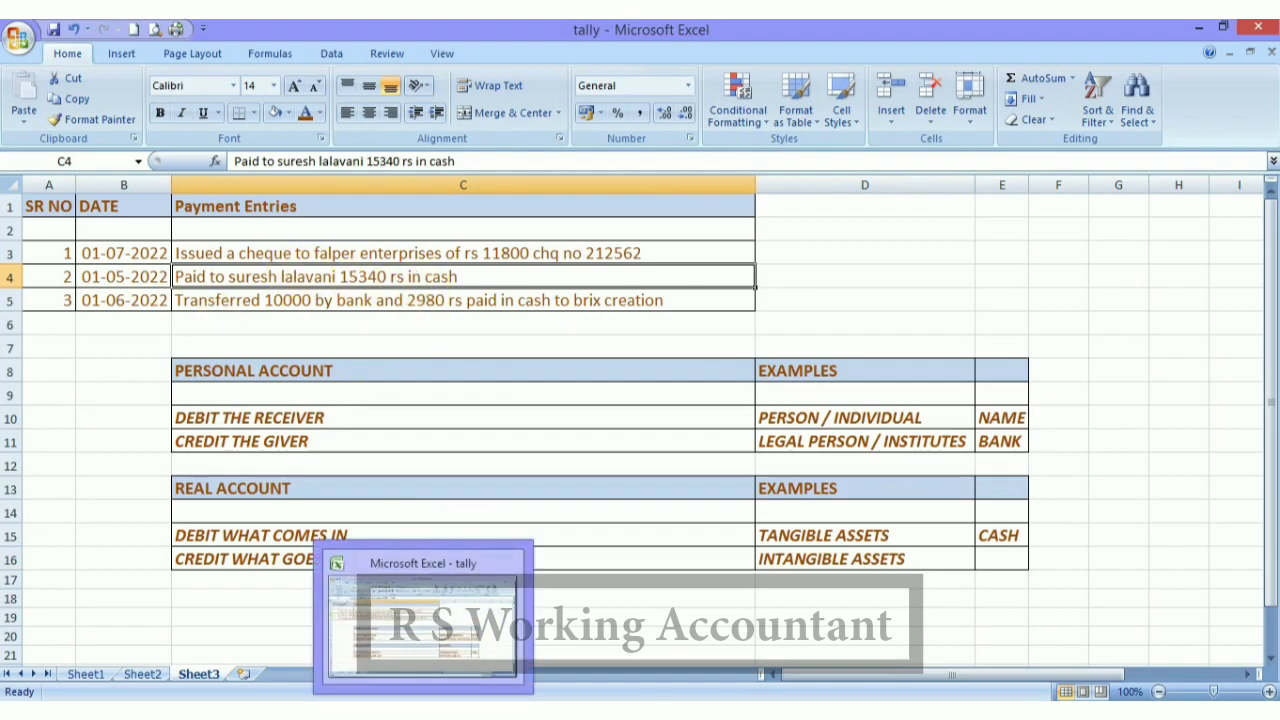
click(480, 712)
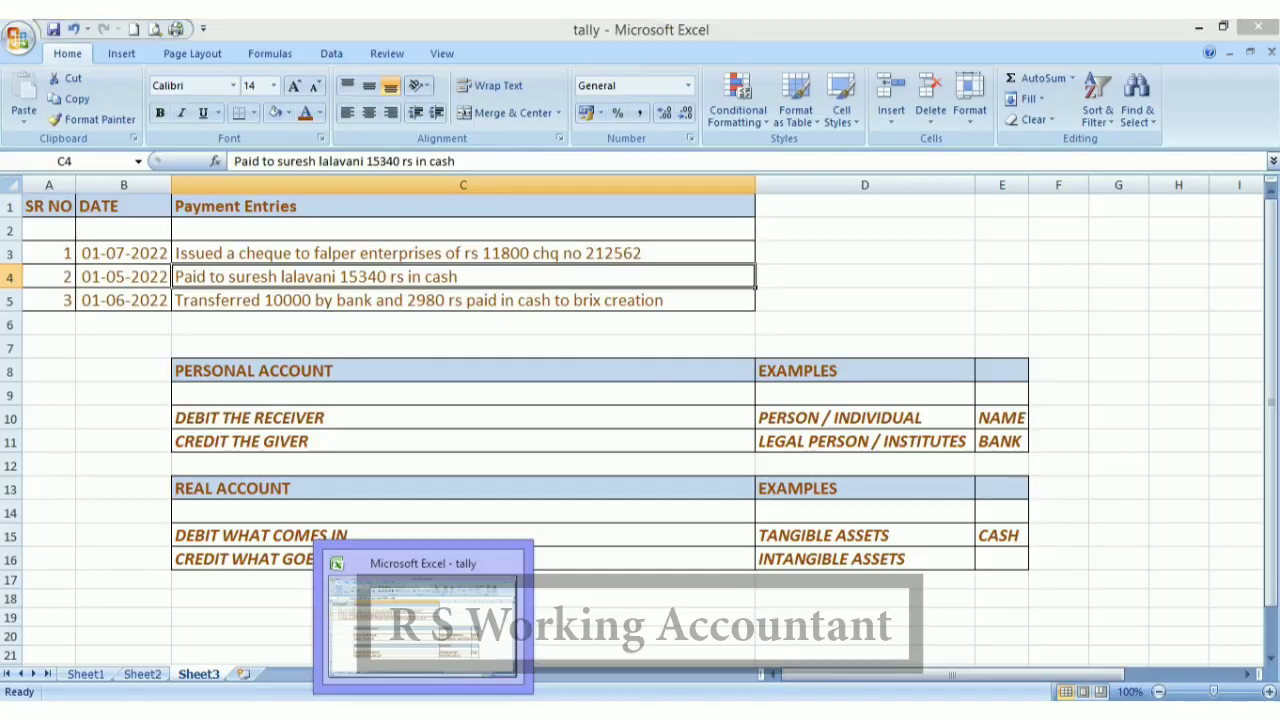
key(Escape)
key(Escape)
key(Escape)
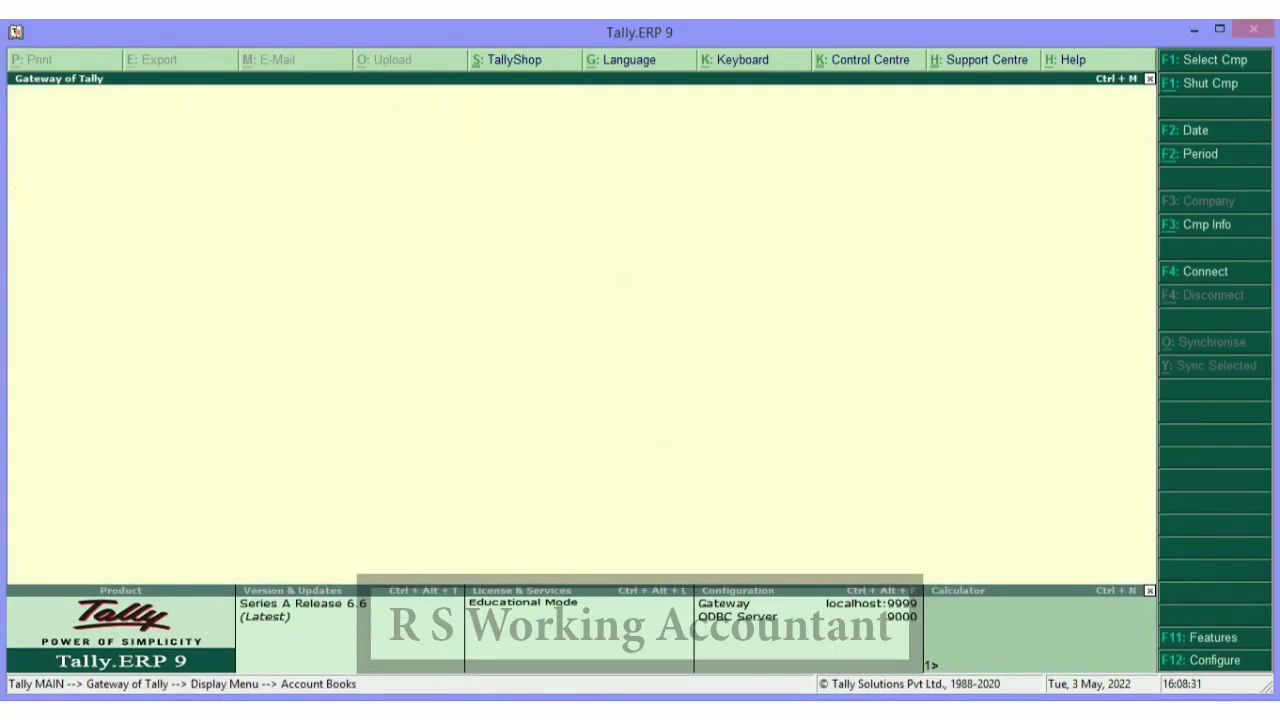
key(v)
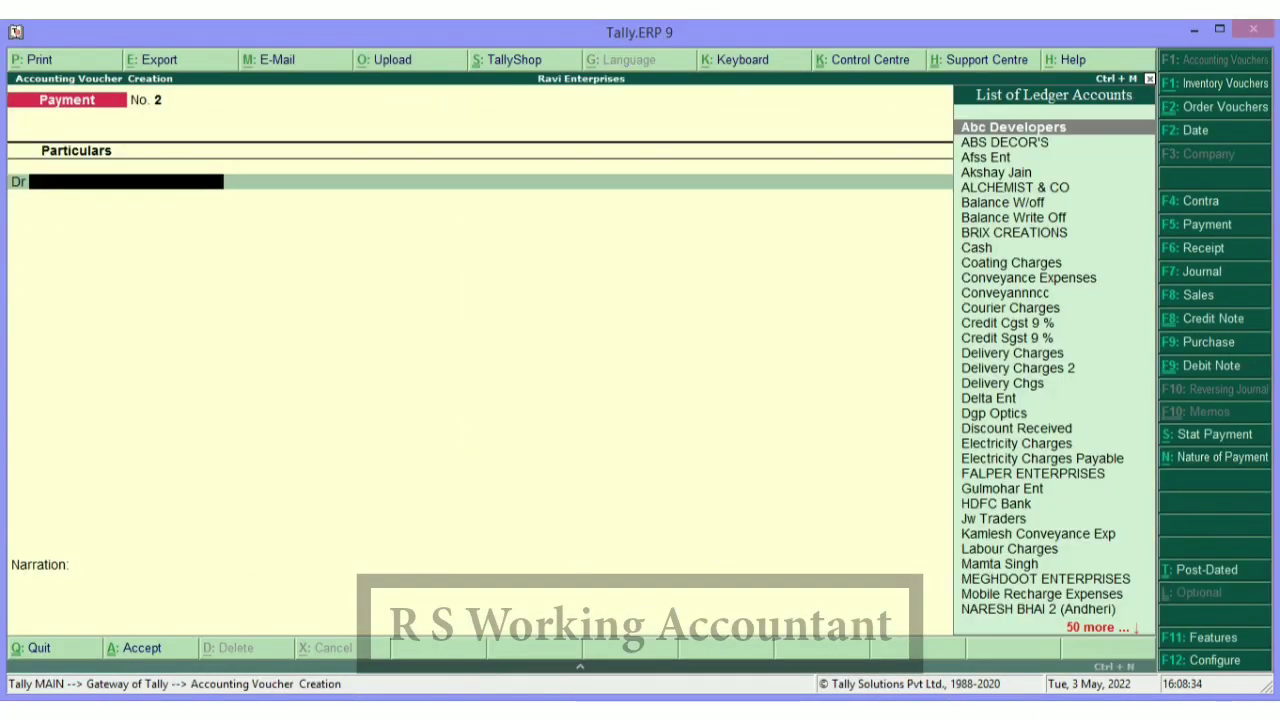
key(F2)
text(1/5/2022)
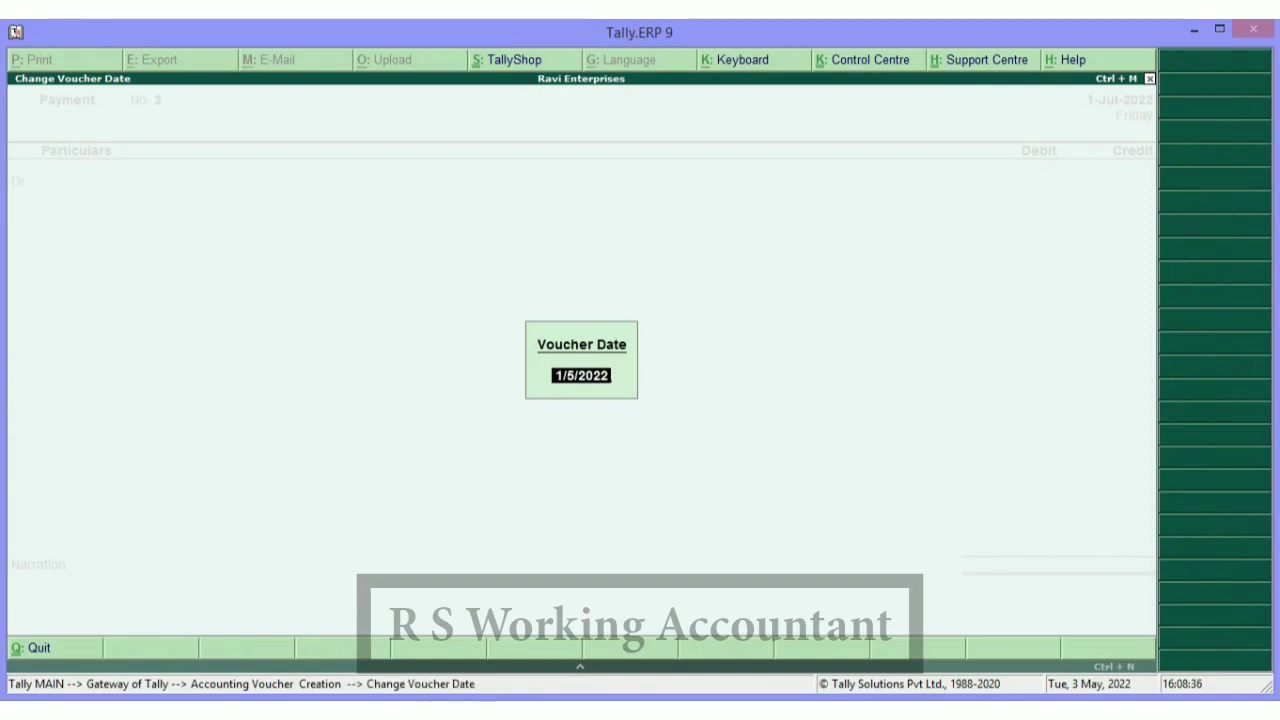
key(Return)
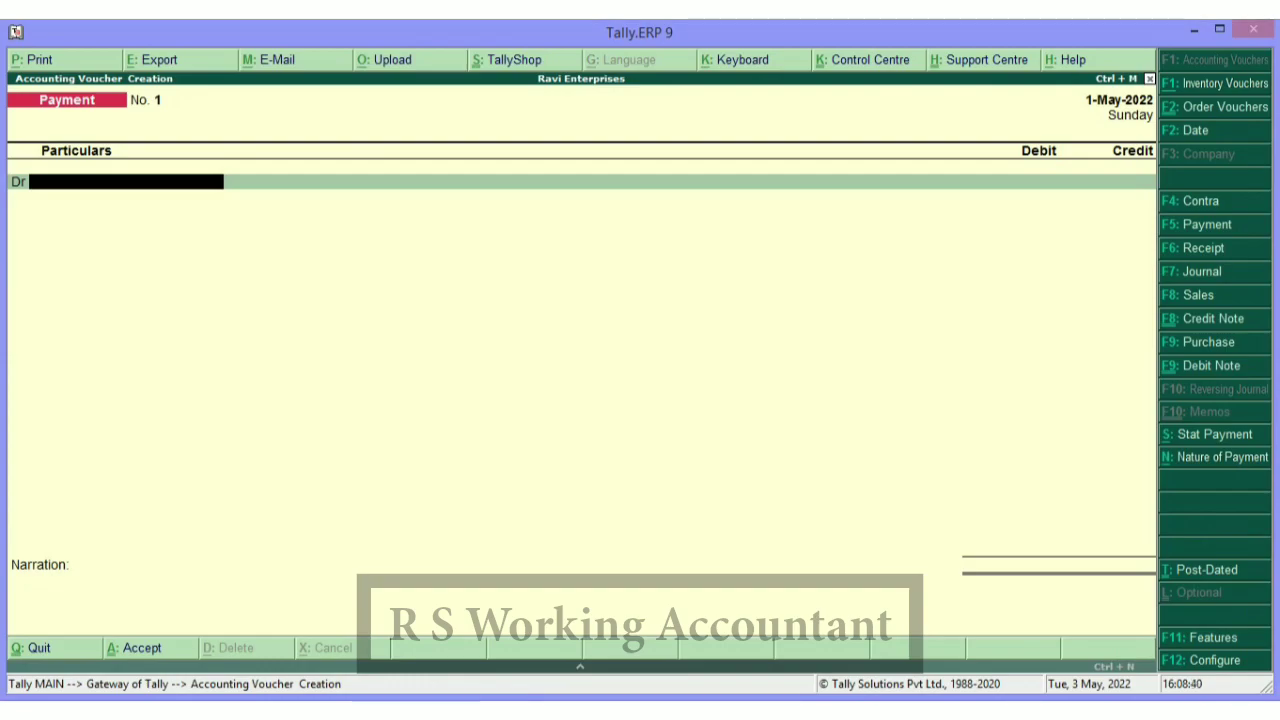
Recheck the second Excel entry and debit its payee's ledger with 15,340 against the pending bill dated 1-Apr-2022
key(alt+Tab)
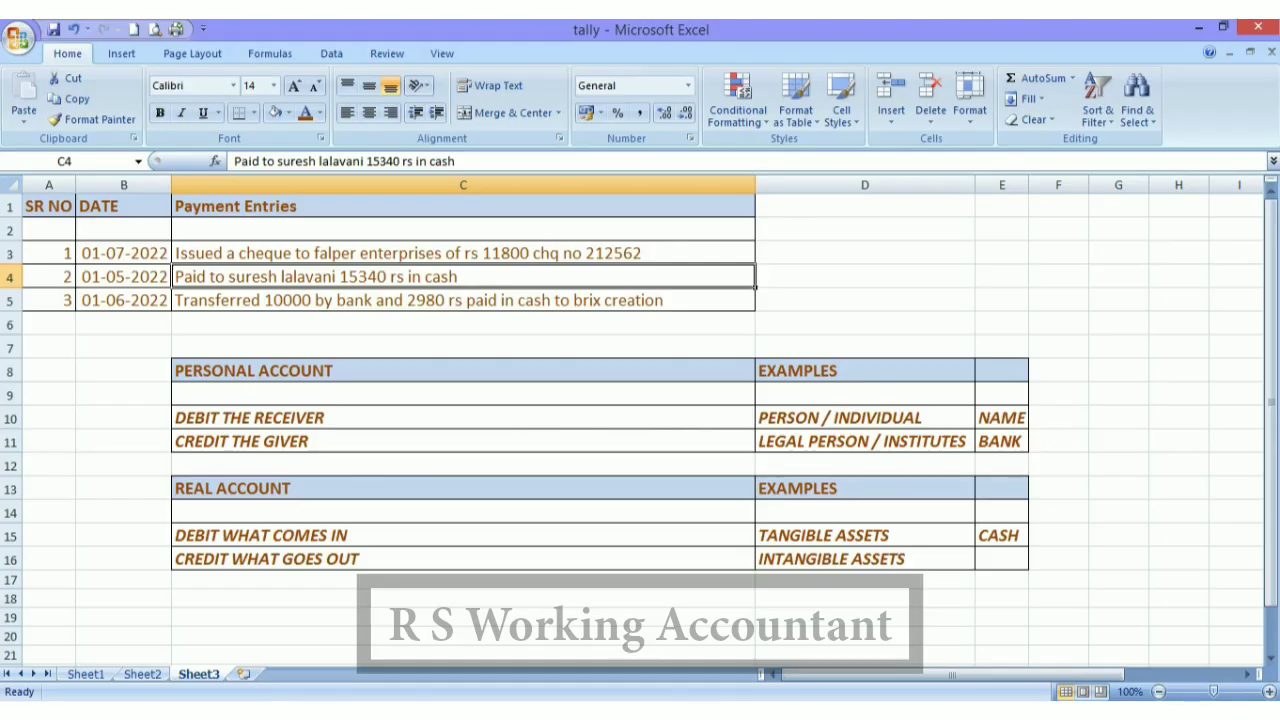
click(414, 708)
click(414, 708)
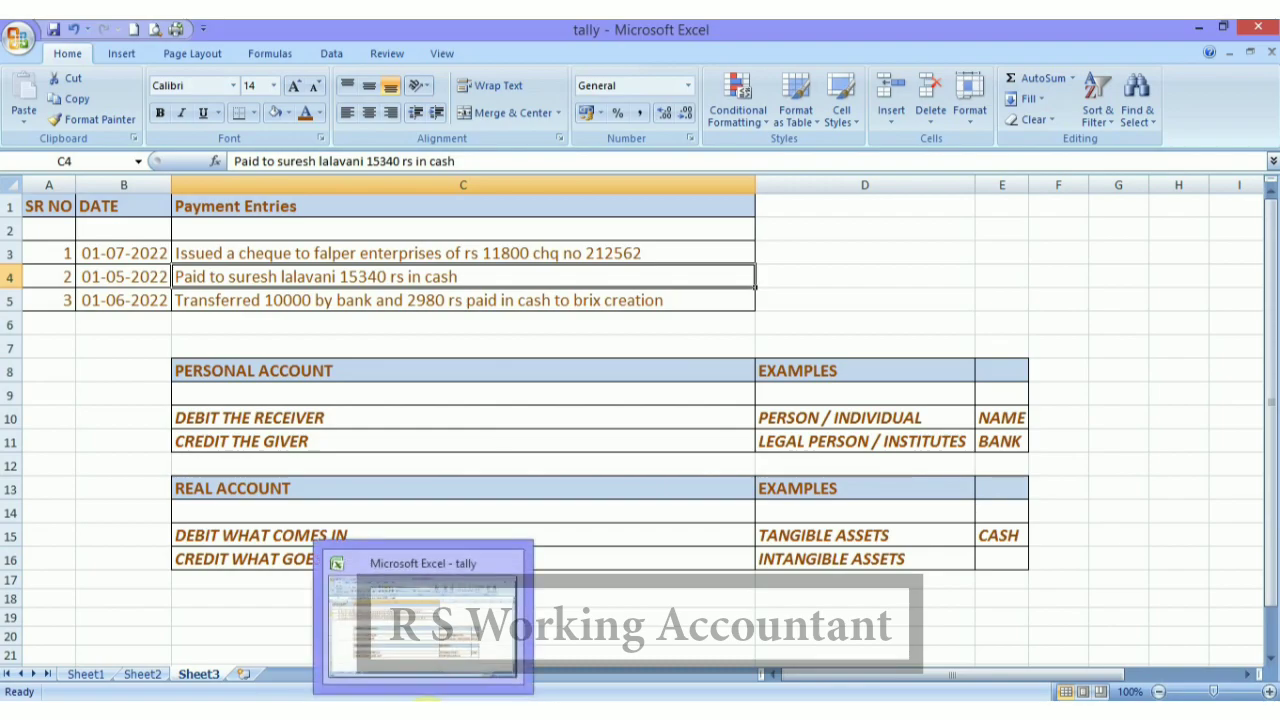
click(426, 706)
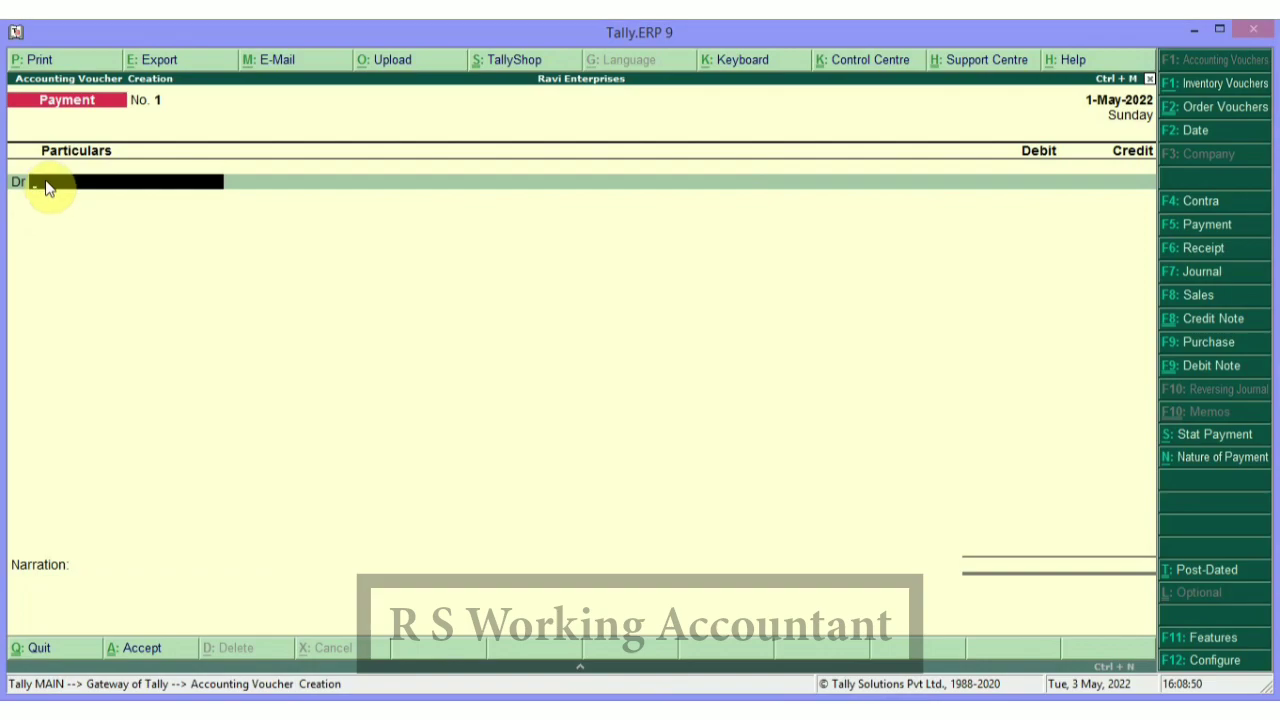
text(su)
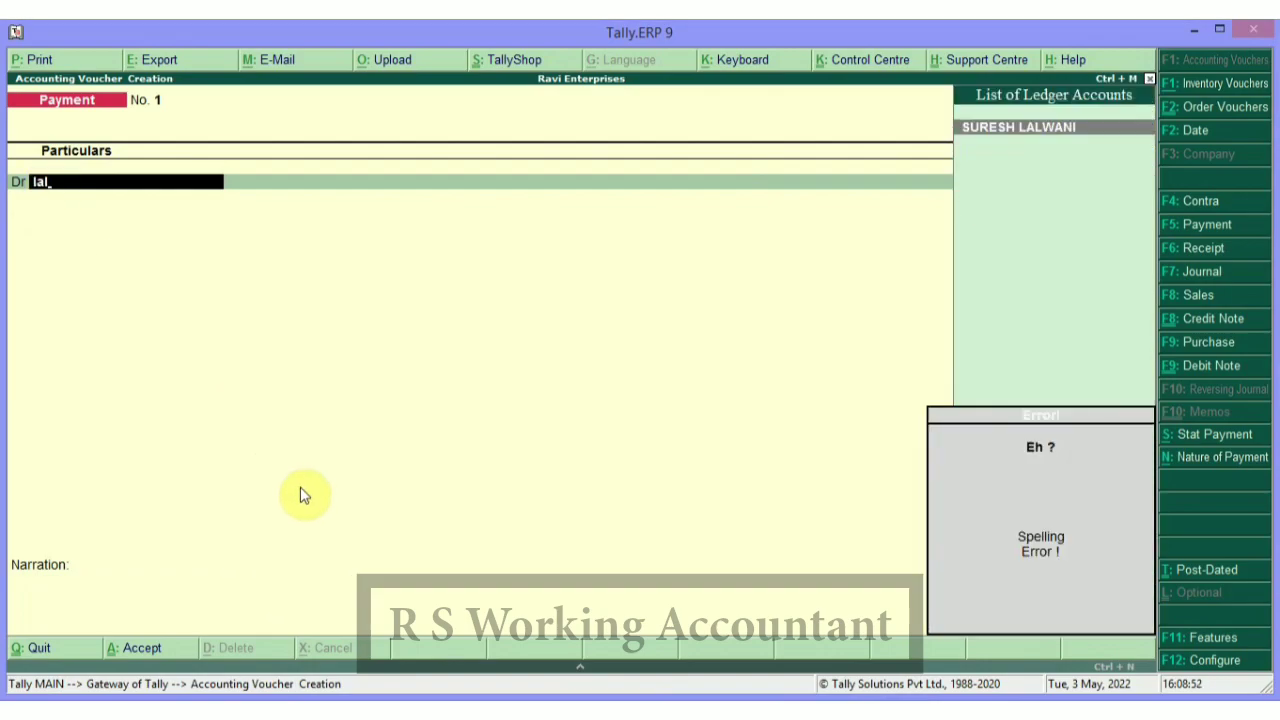
key(Return)
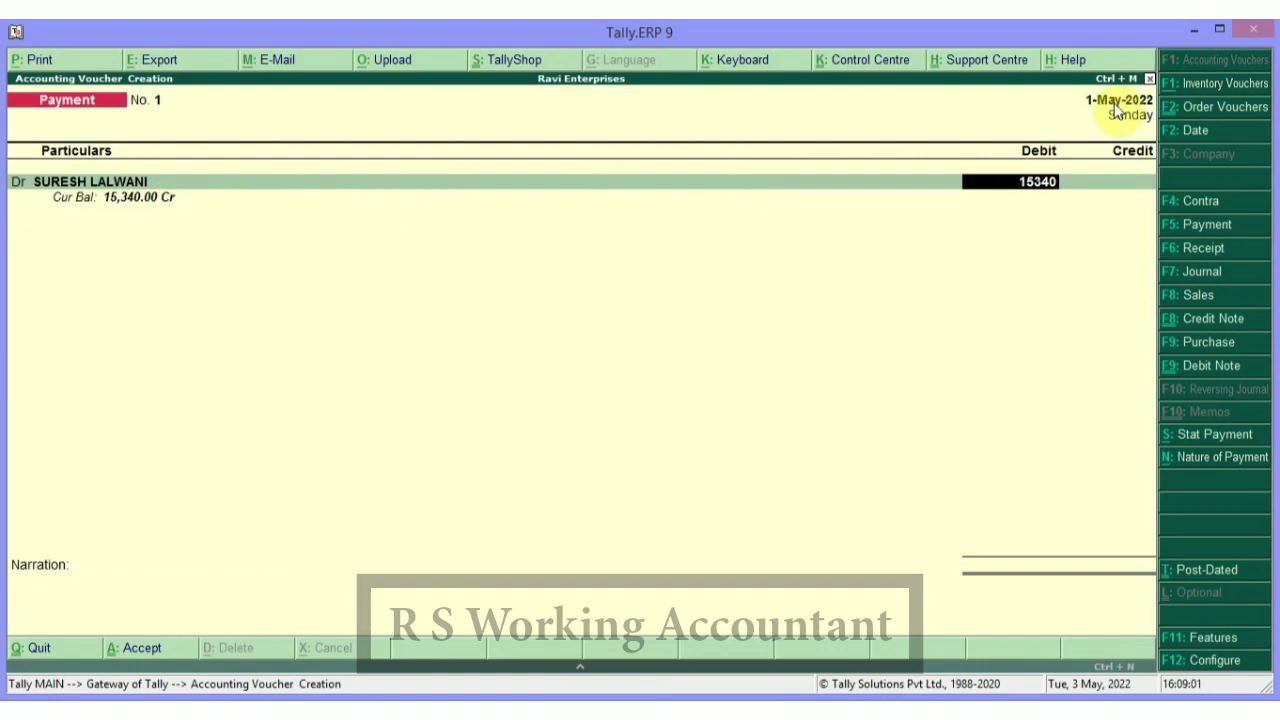
key(Return)
key(Return)
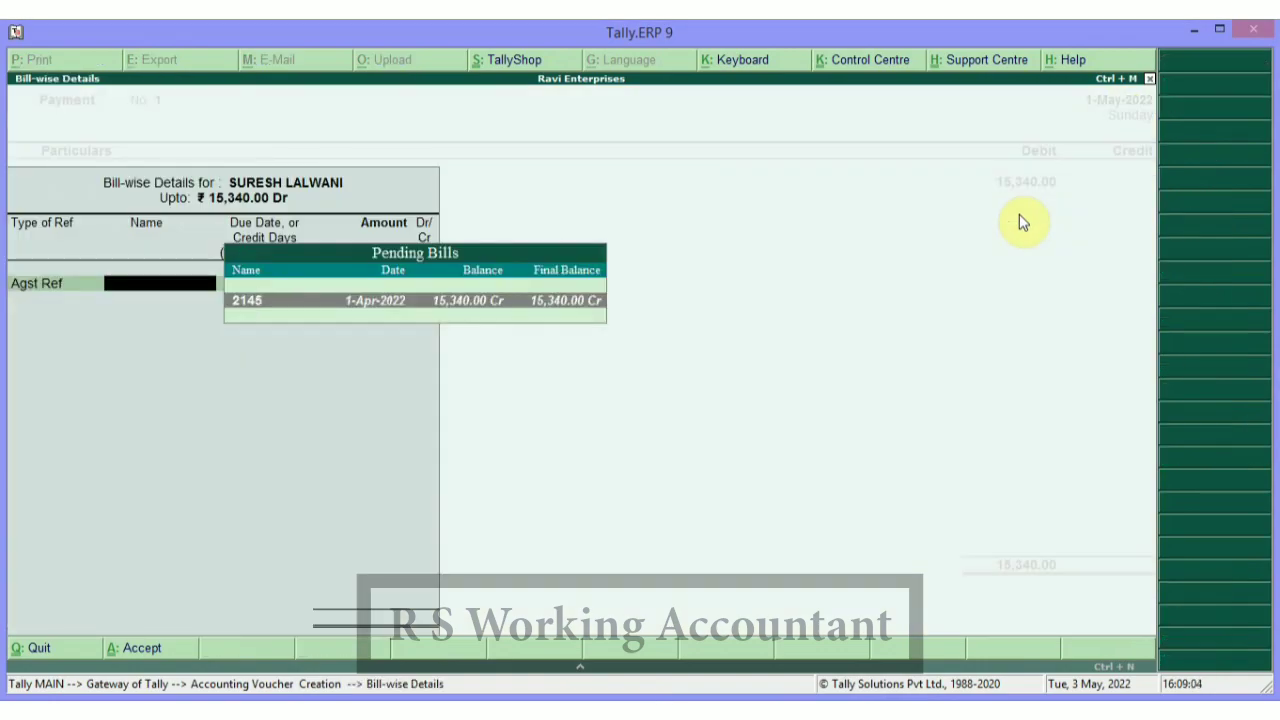
key(Return)
key(Return)
key(Return)
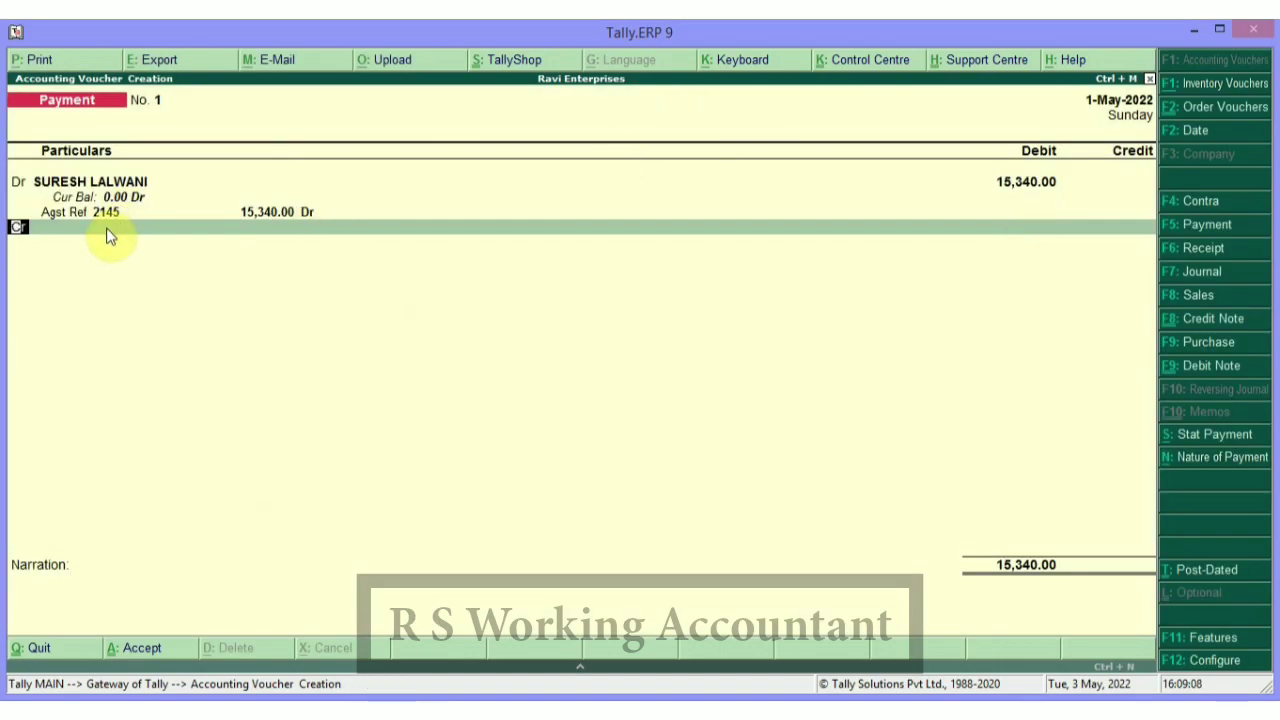
Credit Cash with 15,340, checking the "Credit what goes out" rule in Excel, and save the Payment voucher without a narration
text(Cas)
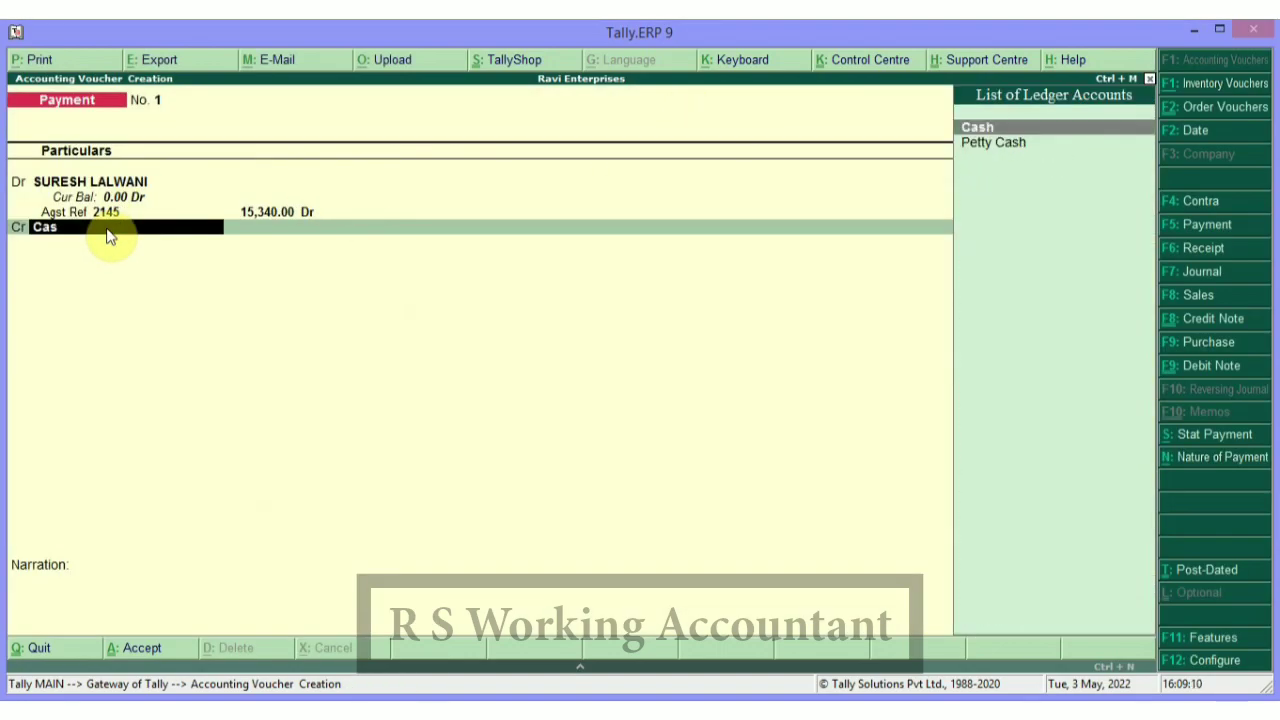
key(Return)
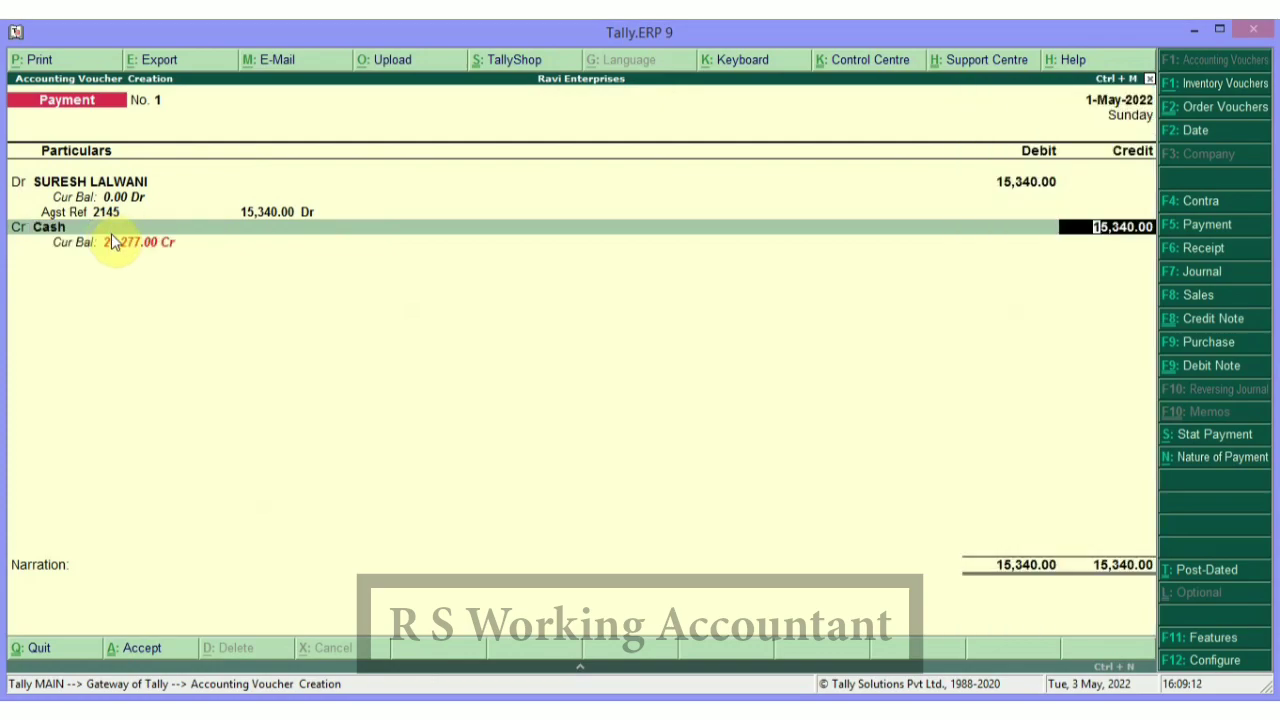
key(alt+Tab)
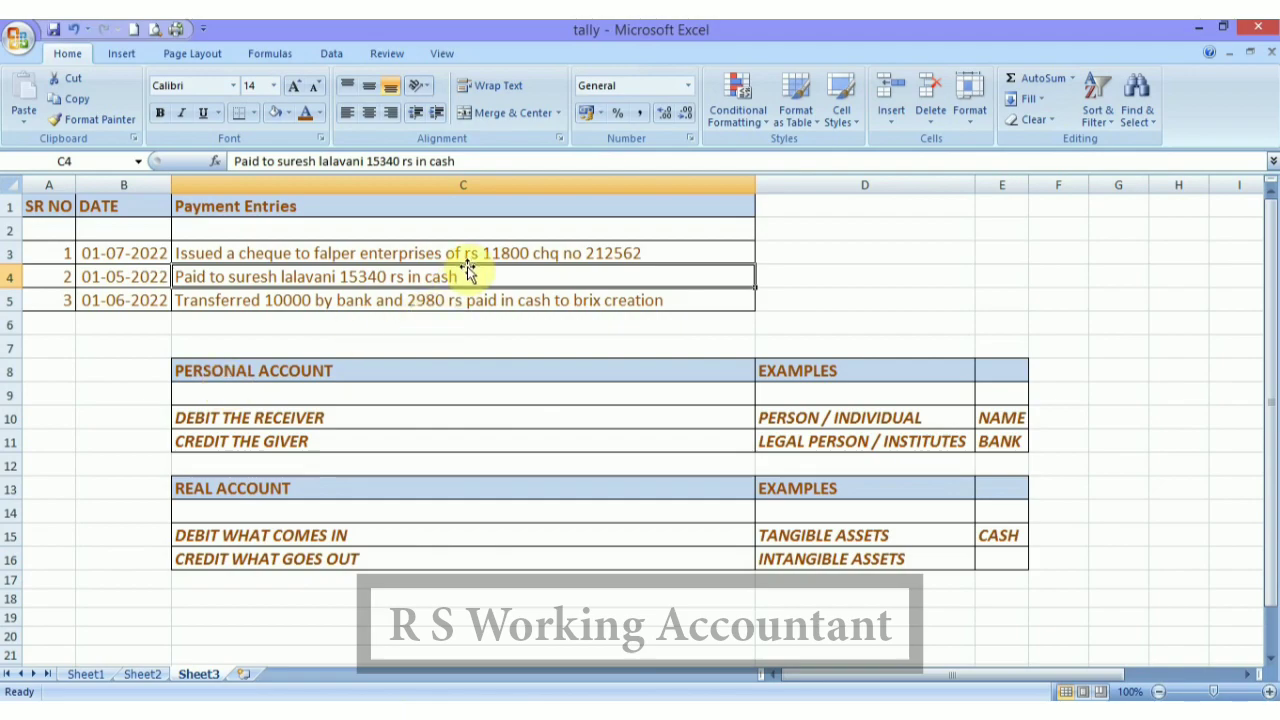
click(204, 574)
click(225, 558)
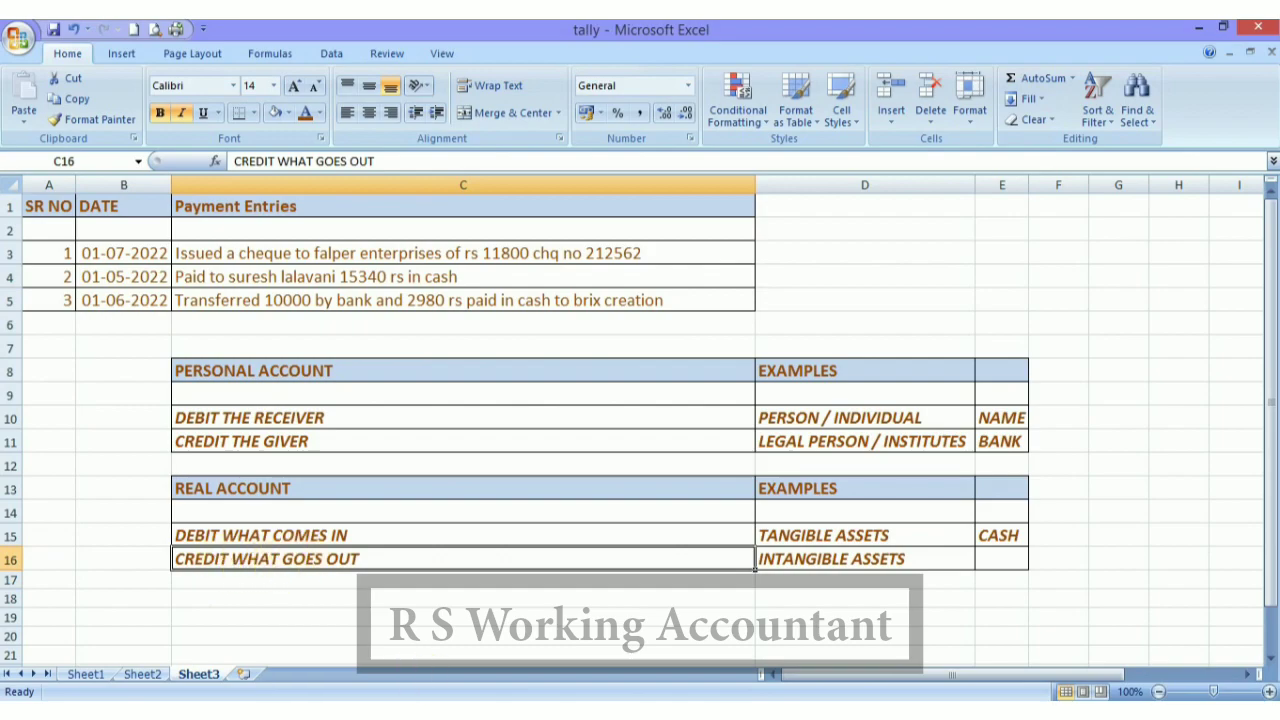
click(344, 715)
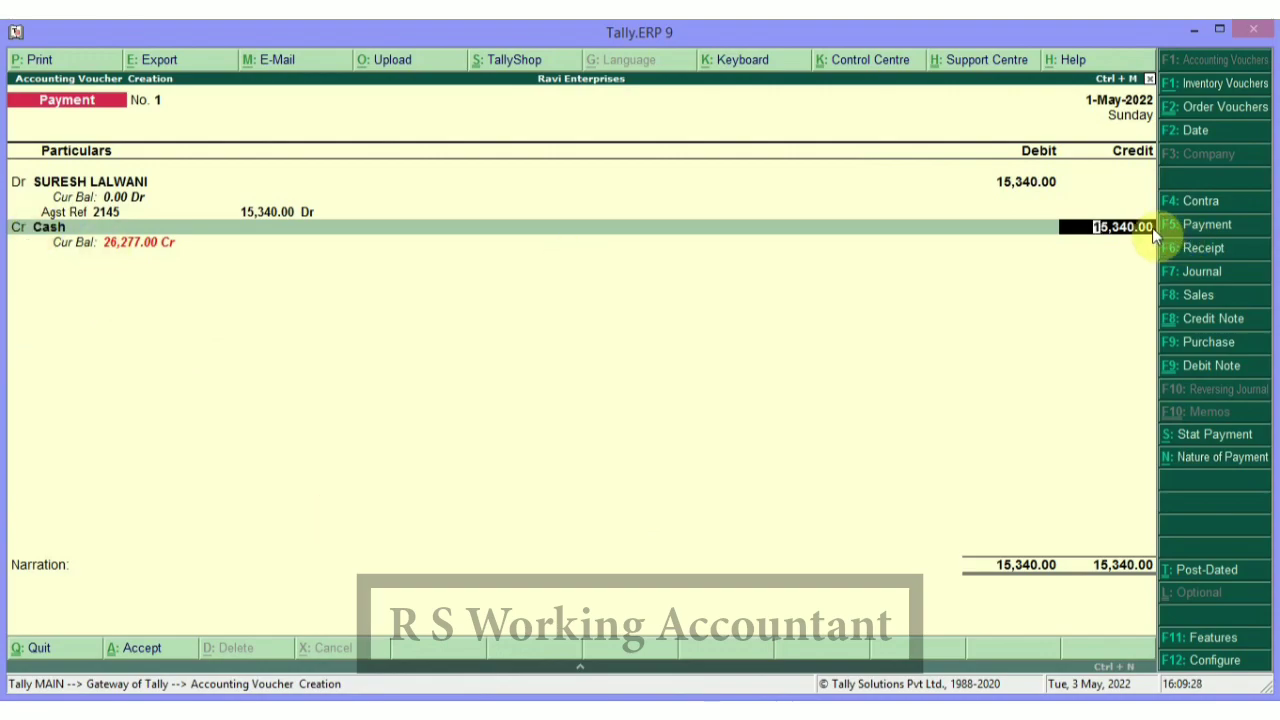
key(Return)
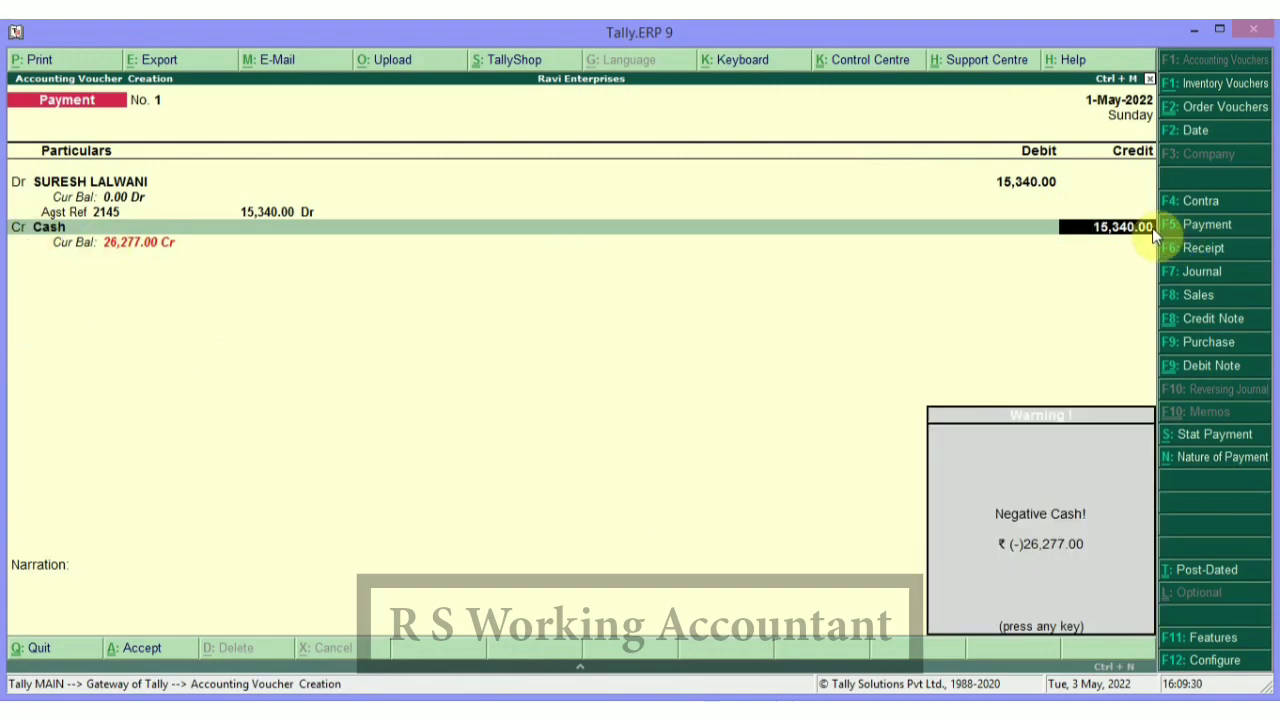
key(Return)
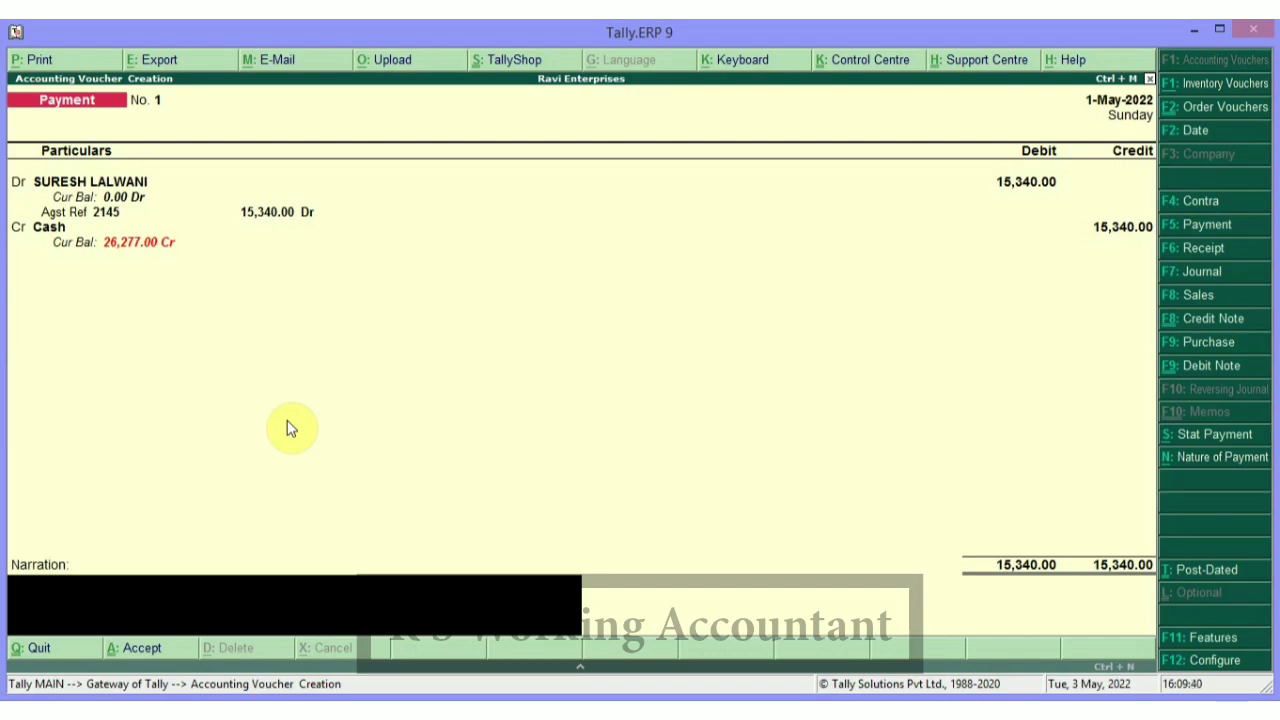
key(Return)
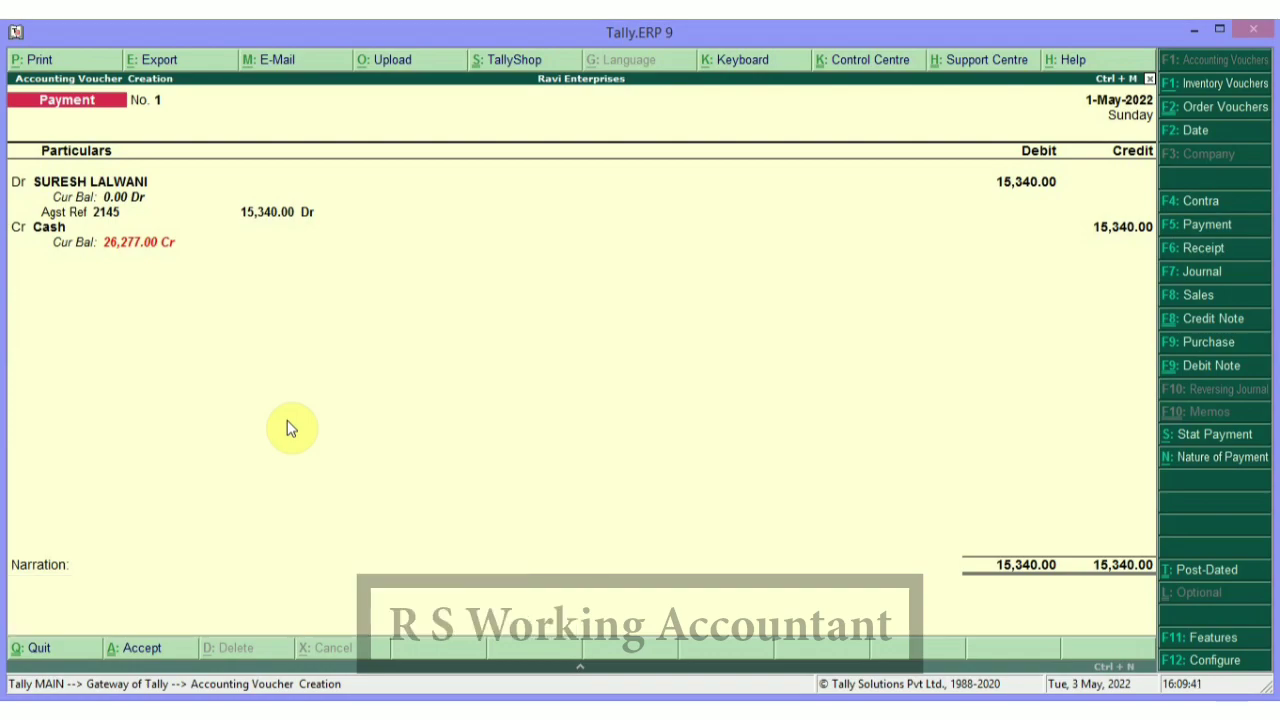
key(Return)
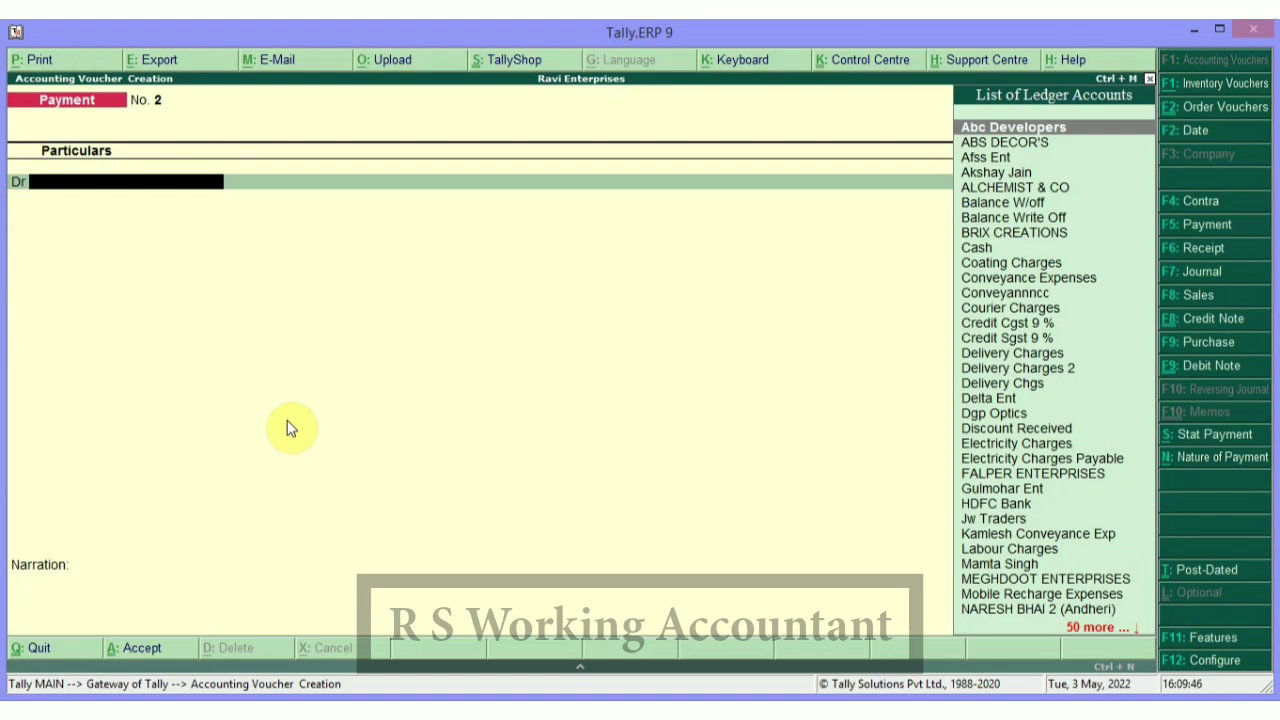
Switch to the Excel sheet and review the second and third payment entries
key(alt+Tab)
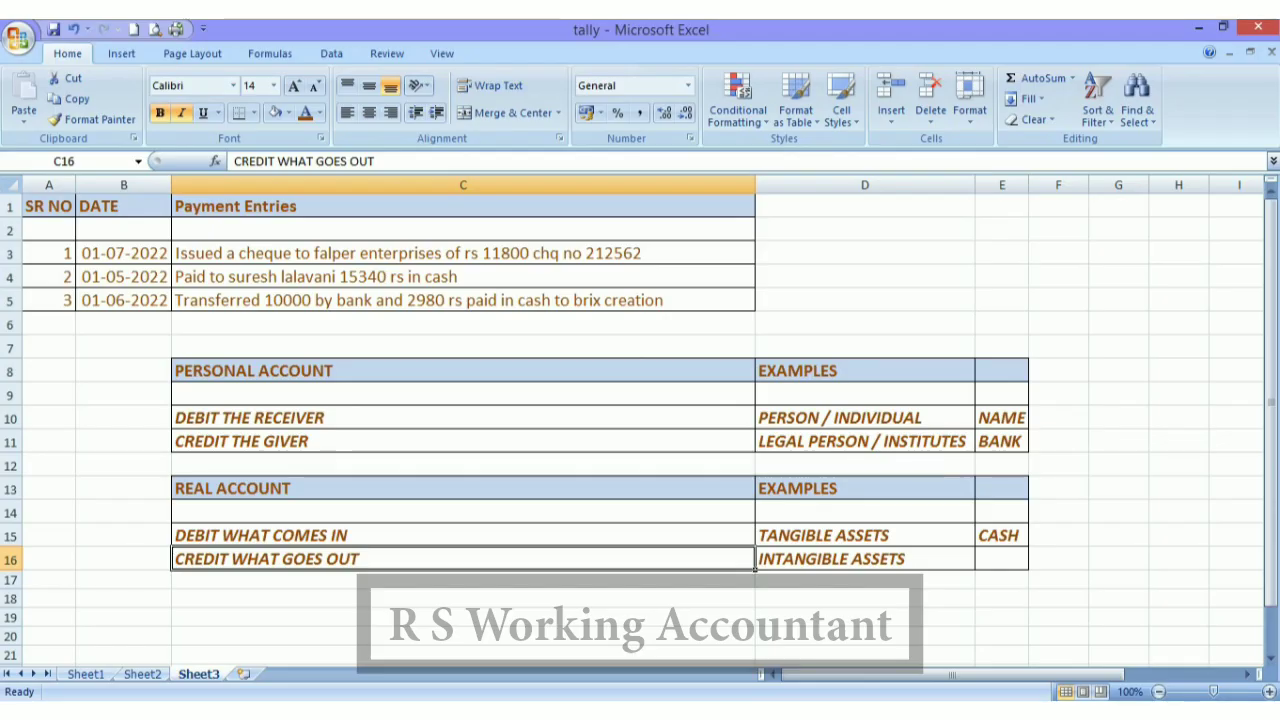
click(267, 278)
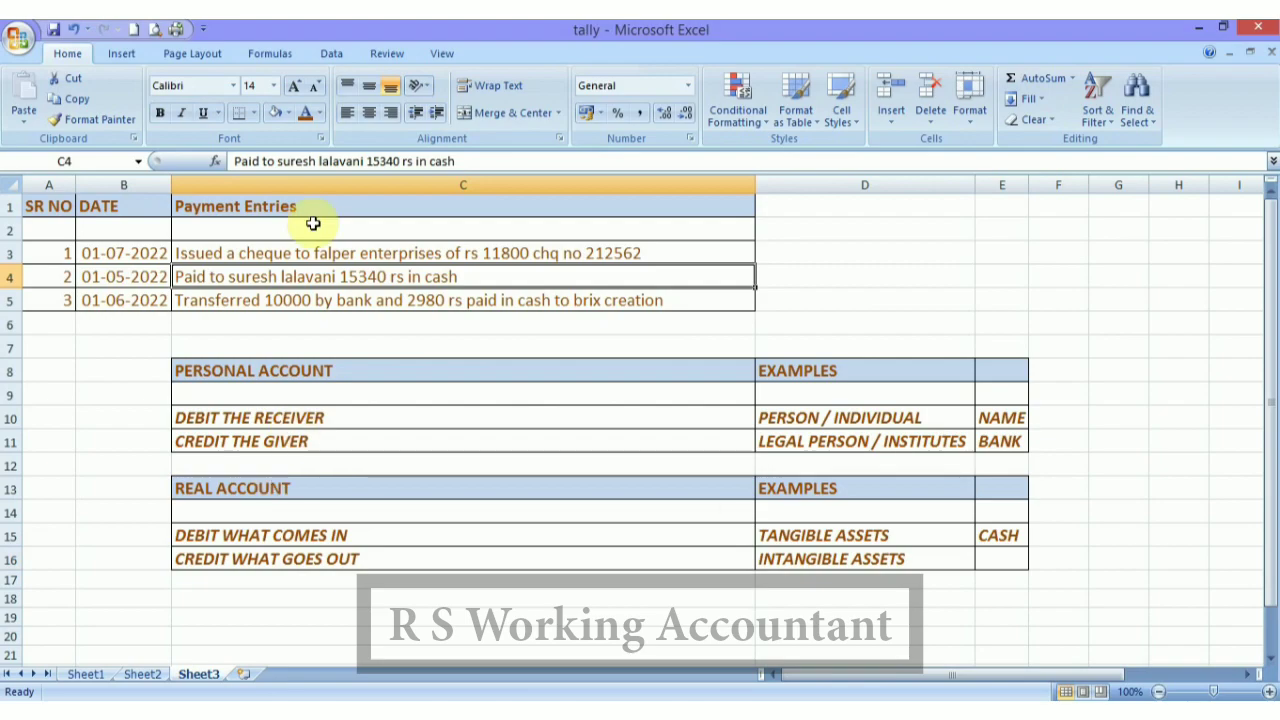
click(217, 297)
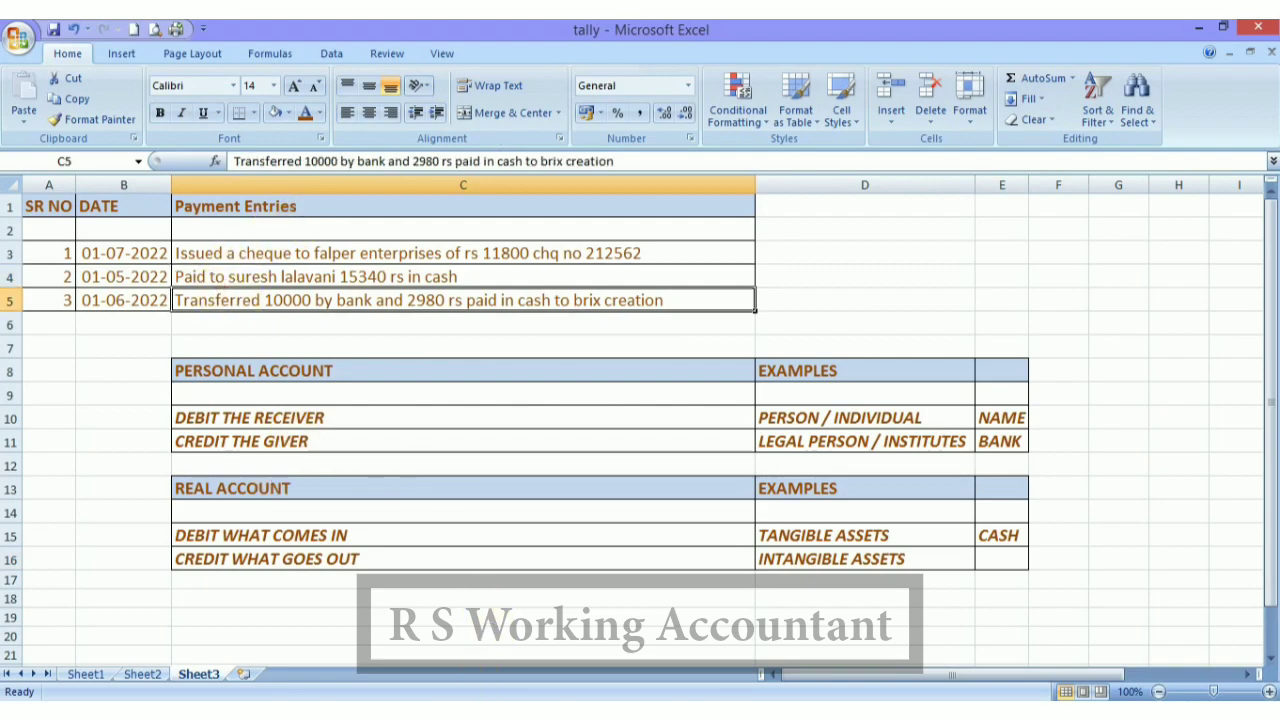
Switch to Tally.ERP 9, leave voucher entry, and open the ledger report of the second Excel entry's payee
key(alt+Tab)
key(Escape)
key(Return)
key(Escape)
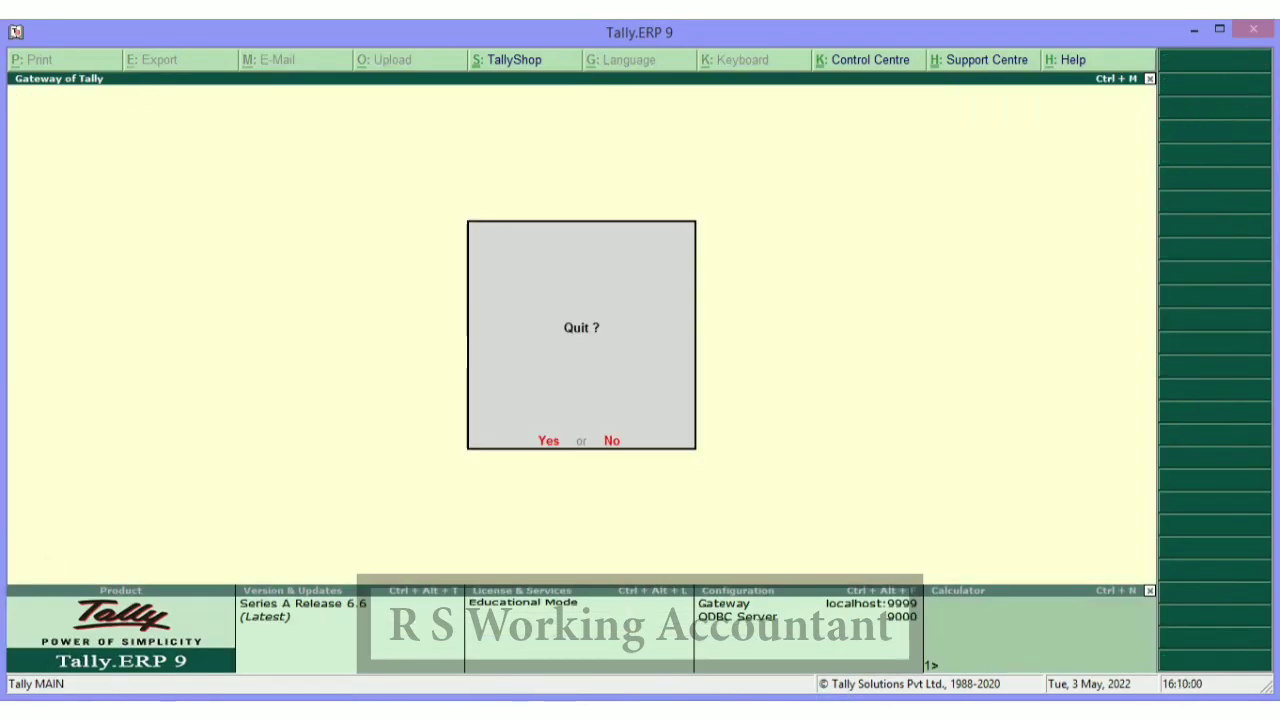
key(Escape)
text(dalSUR)
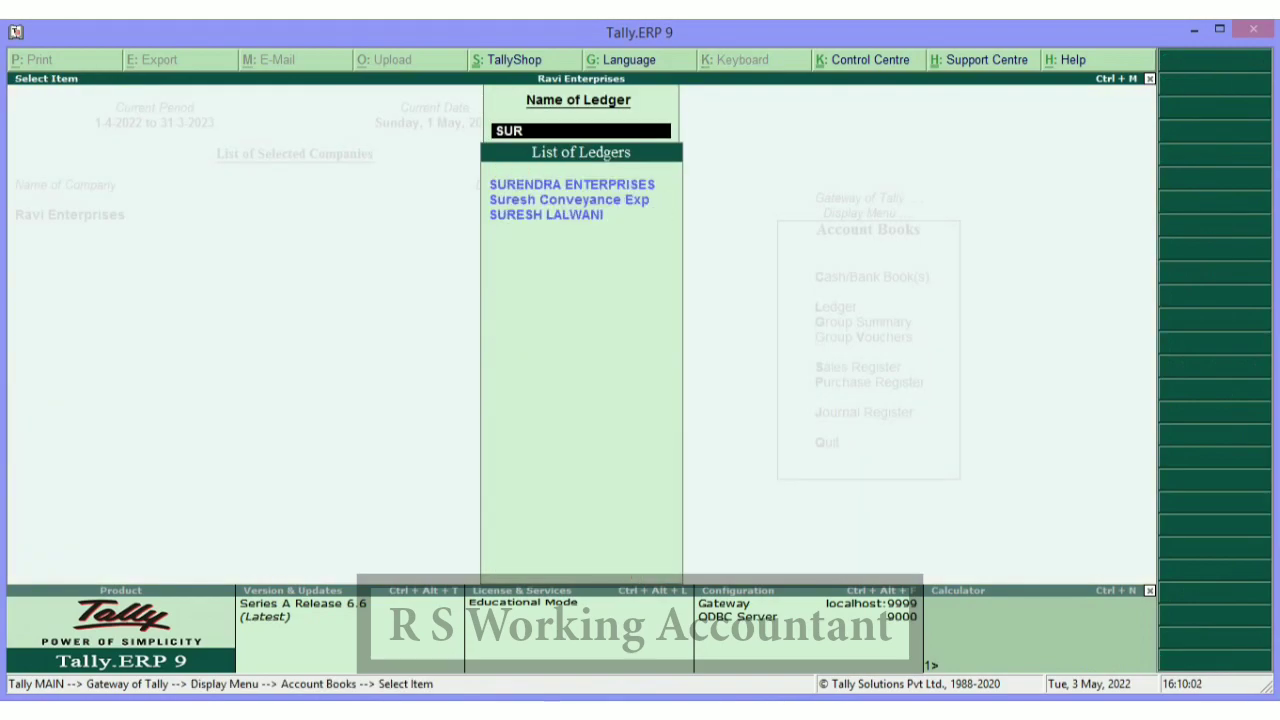
key(Down)
key(Down)
key(Return)
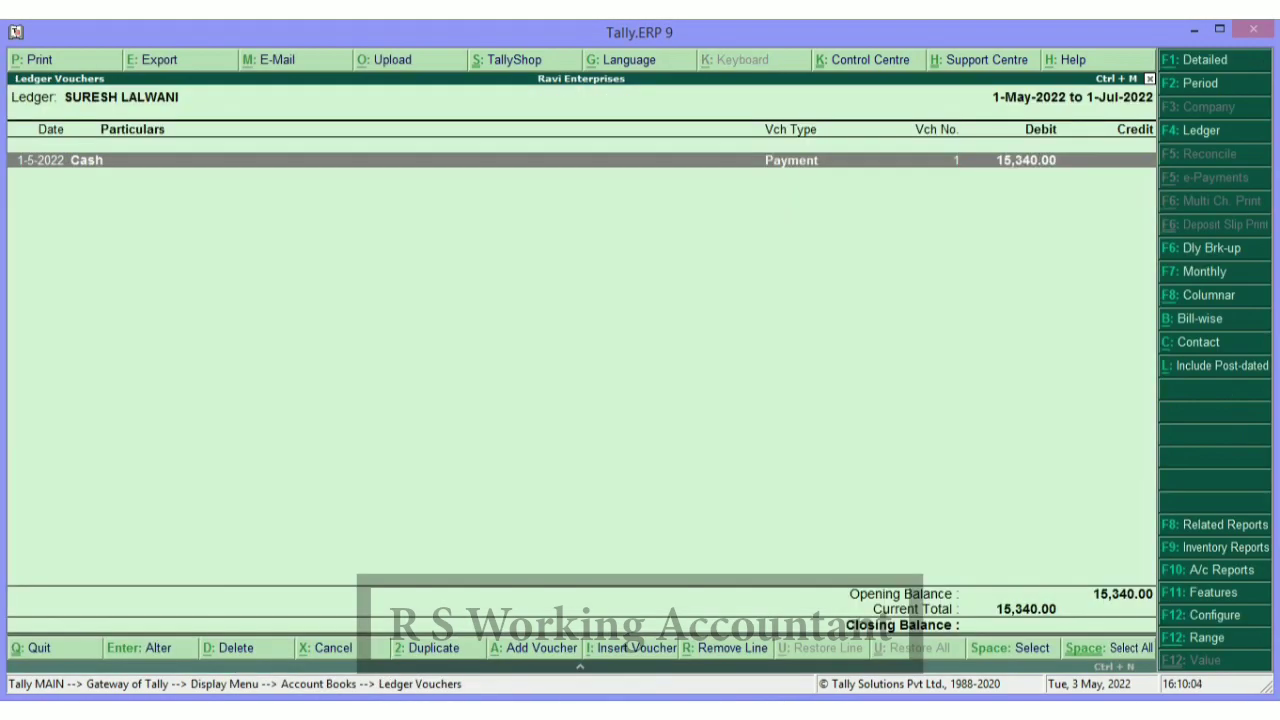
Set the ledger report's period with end date 1-7-2022, check the payee's voucher lines, and return to the Gateway of Tally
key(F2)
key(Return)
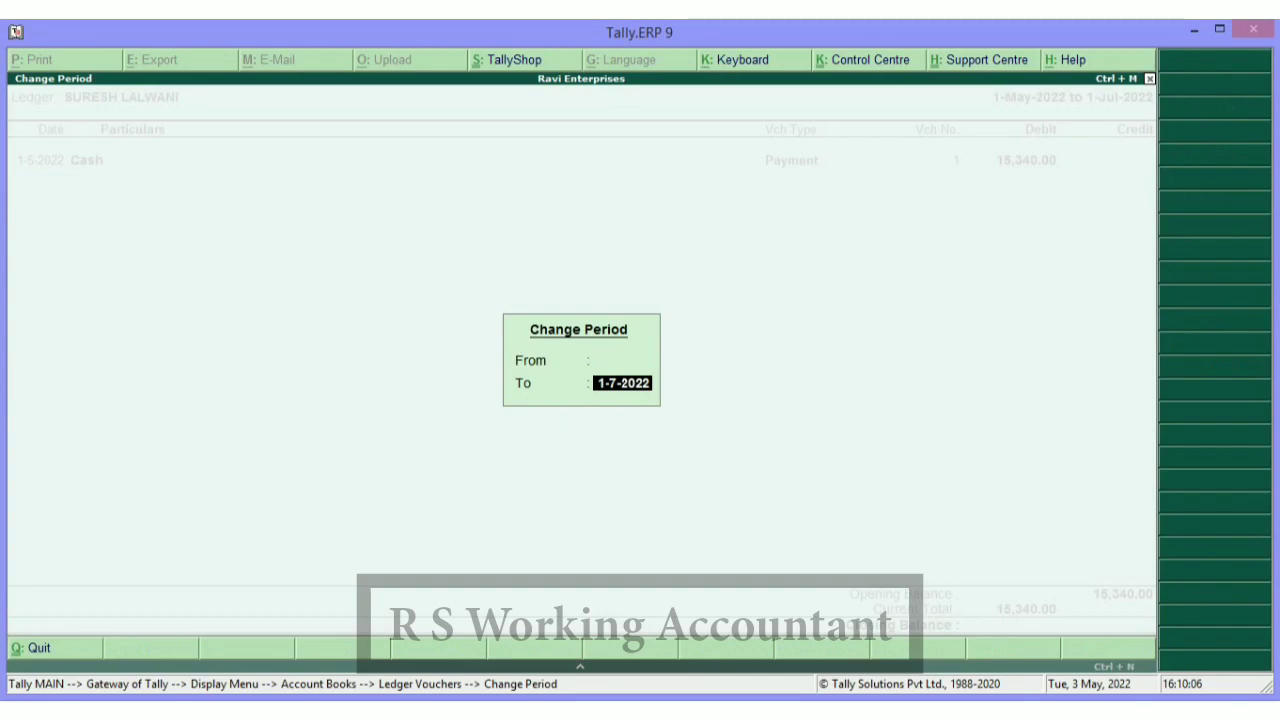
key(Return)
key(Down)
key(Up)
key(Down)
key(Escape)
key(Escape)
key(Escape)
key(Escape)
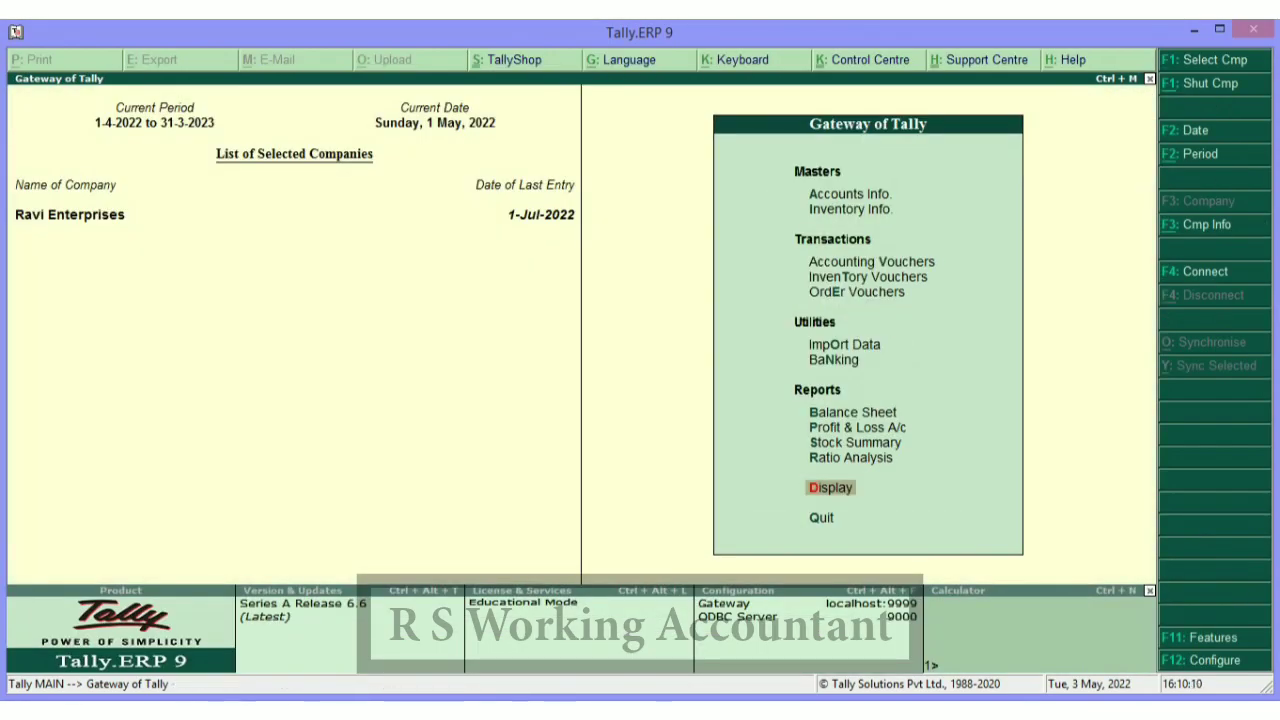
Check the third payment entry in the Excel sheet and start a Tally.ERP 9 Payment voucher dated 1/6/2022
key(alt+Tab)
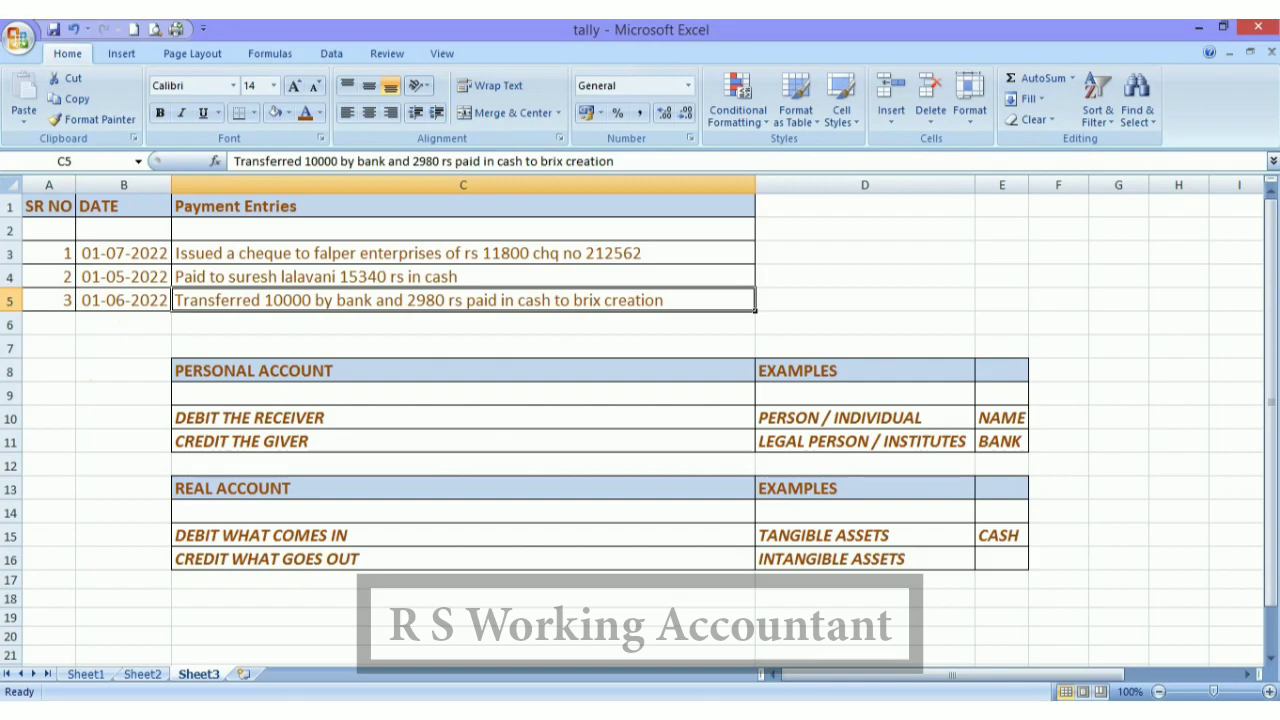
click(423, 710)
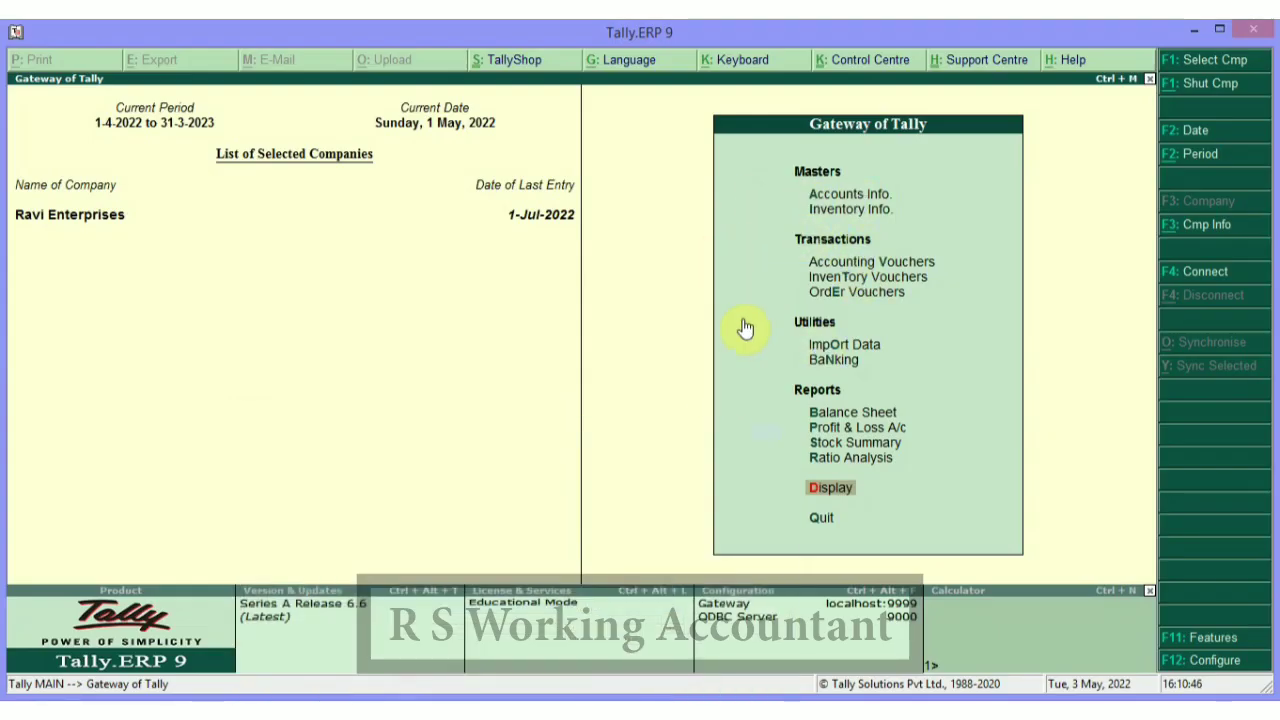
key(v)
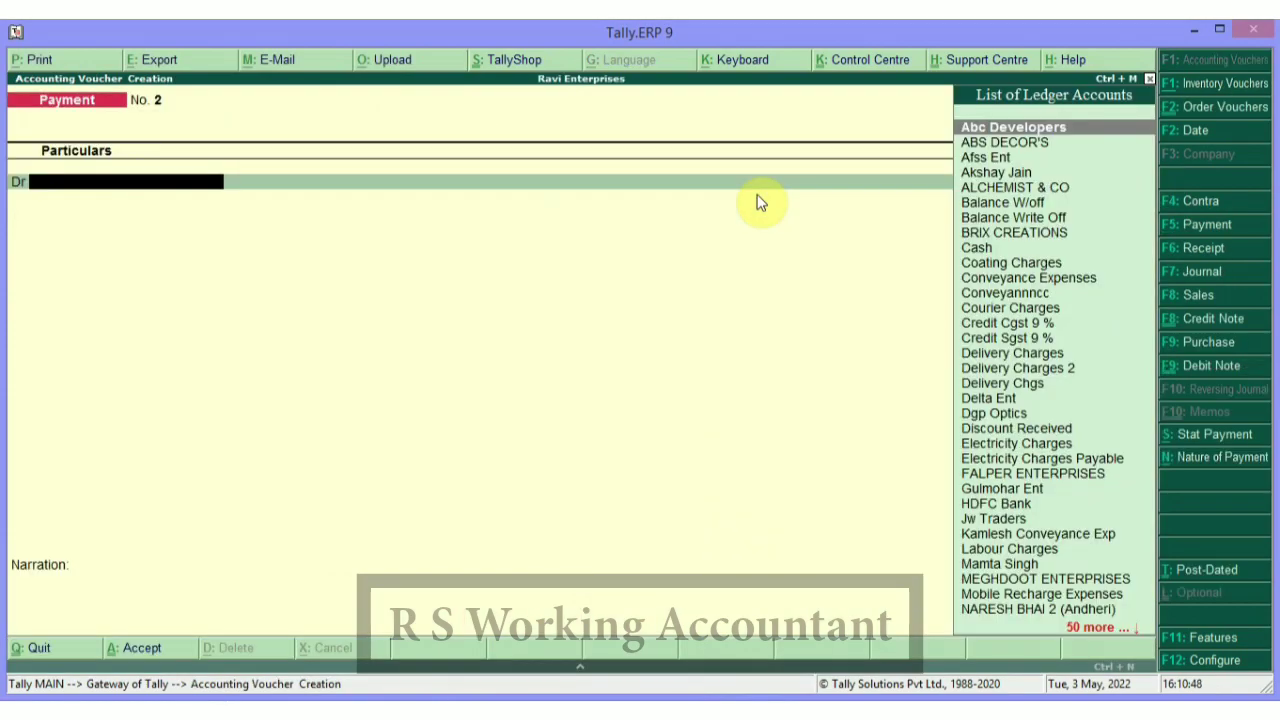
key(F2)
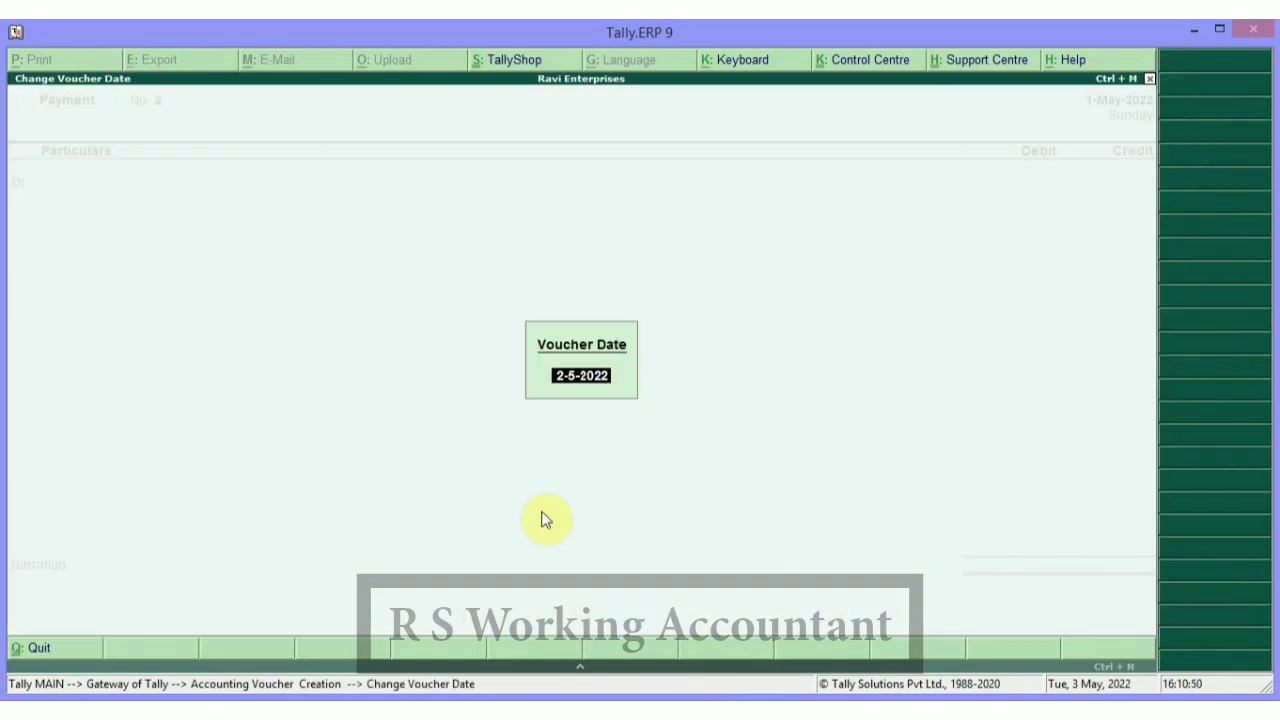
key(alt+Tab)
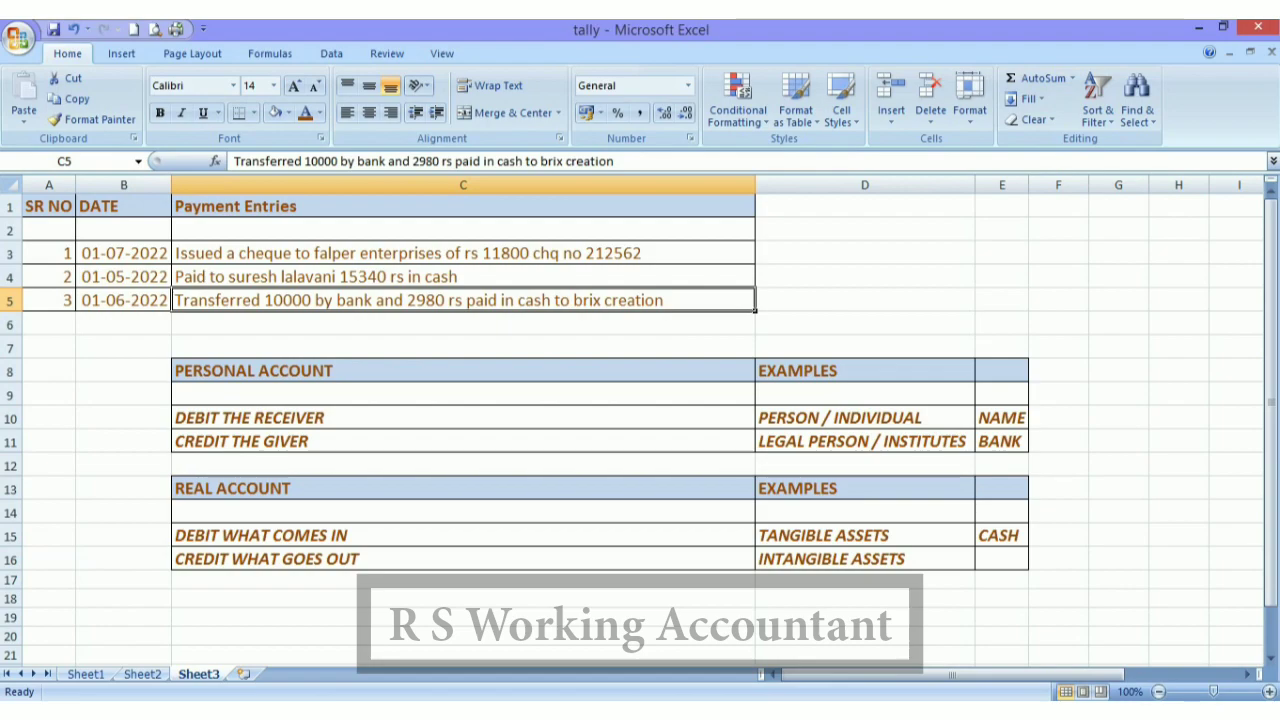
key(alt+Tab)
text(1)
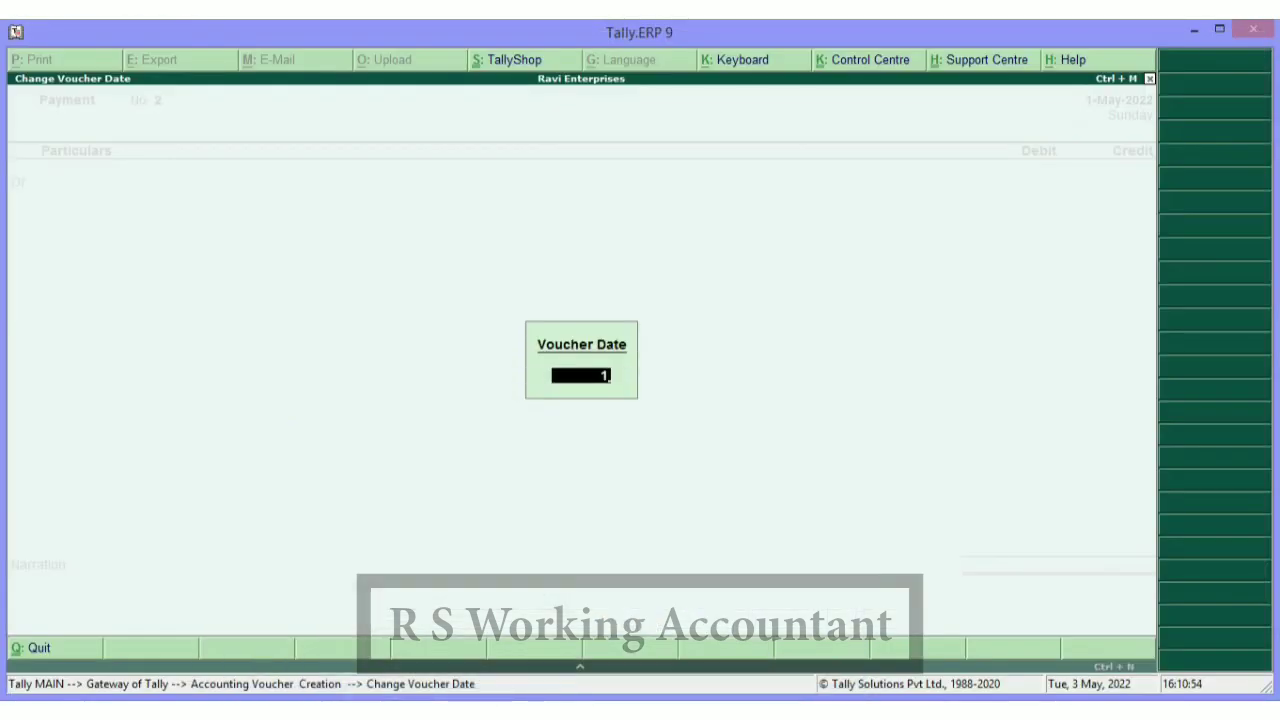
text(/6/2022)
key(Return)
Check the "Debit the receiver" rule in Excel and debit BRIX CREATIONS with 12,980 against its pending bill in Tally.ERP 9
key(alt+Tab)
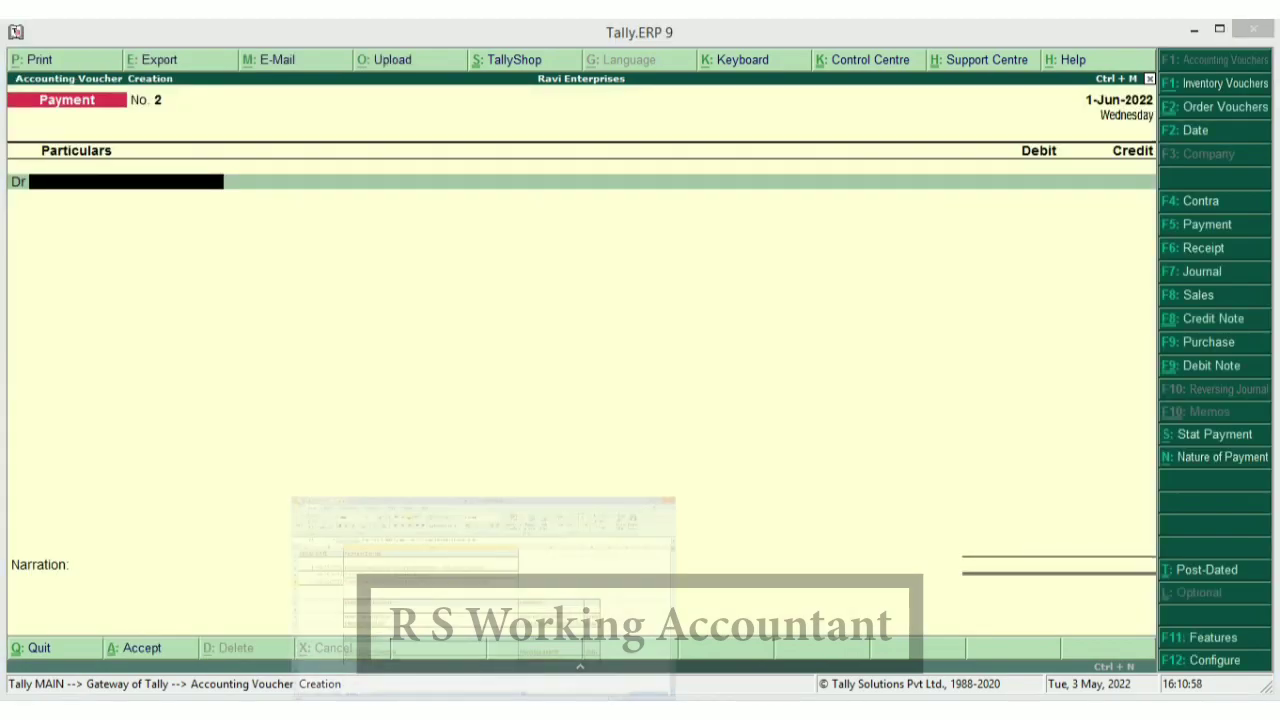
click(237, 421)
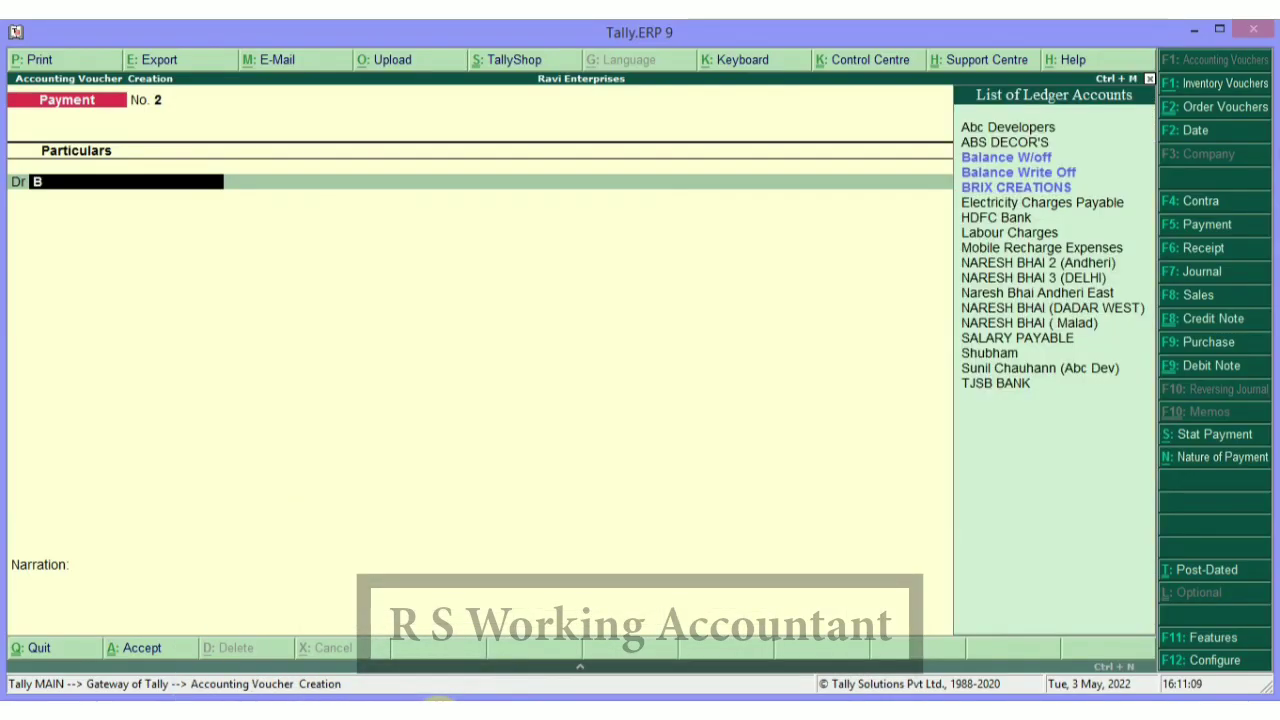
text(BRIX)
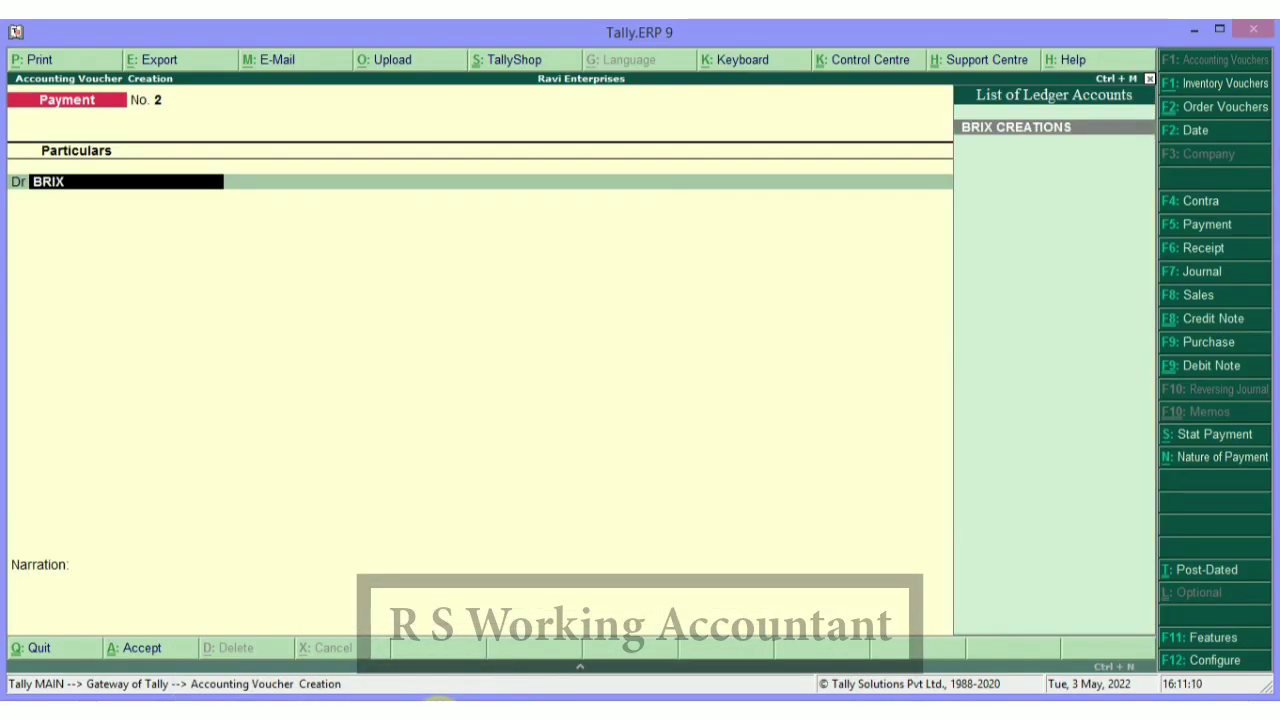
key(Return)
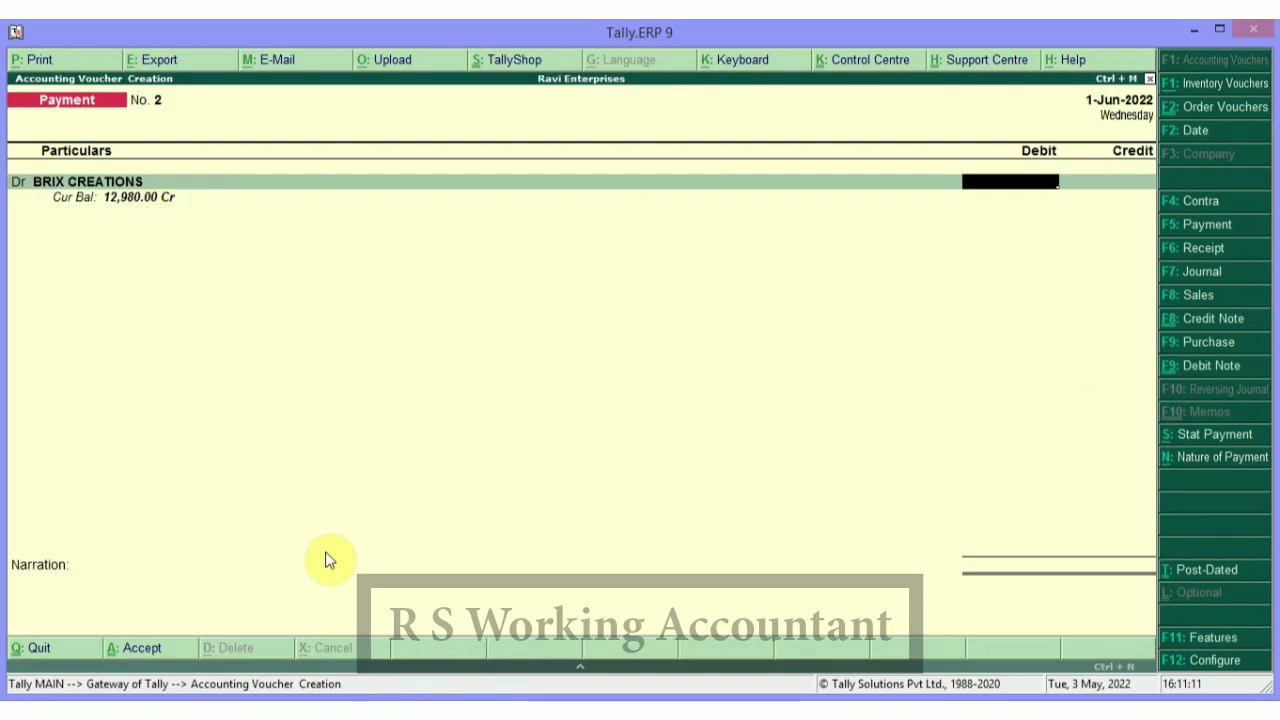
click(420, 714)
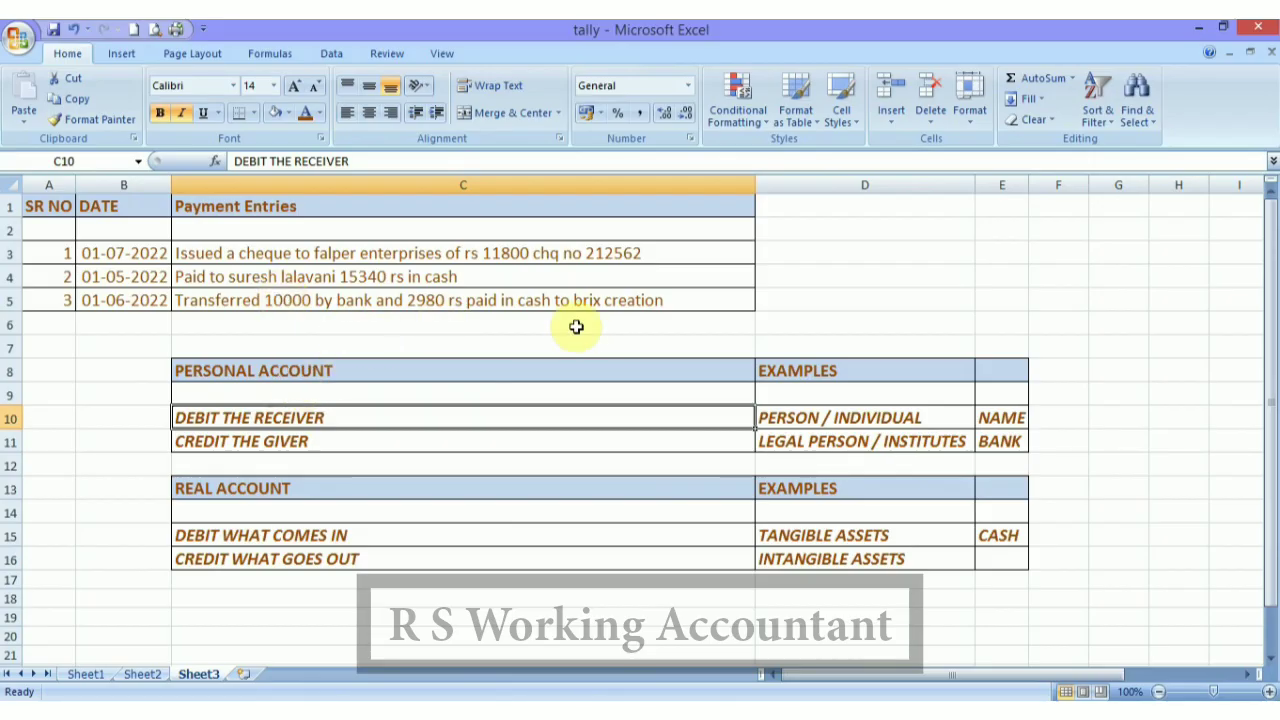
click(460, 714)
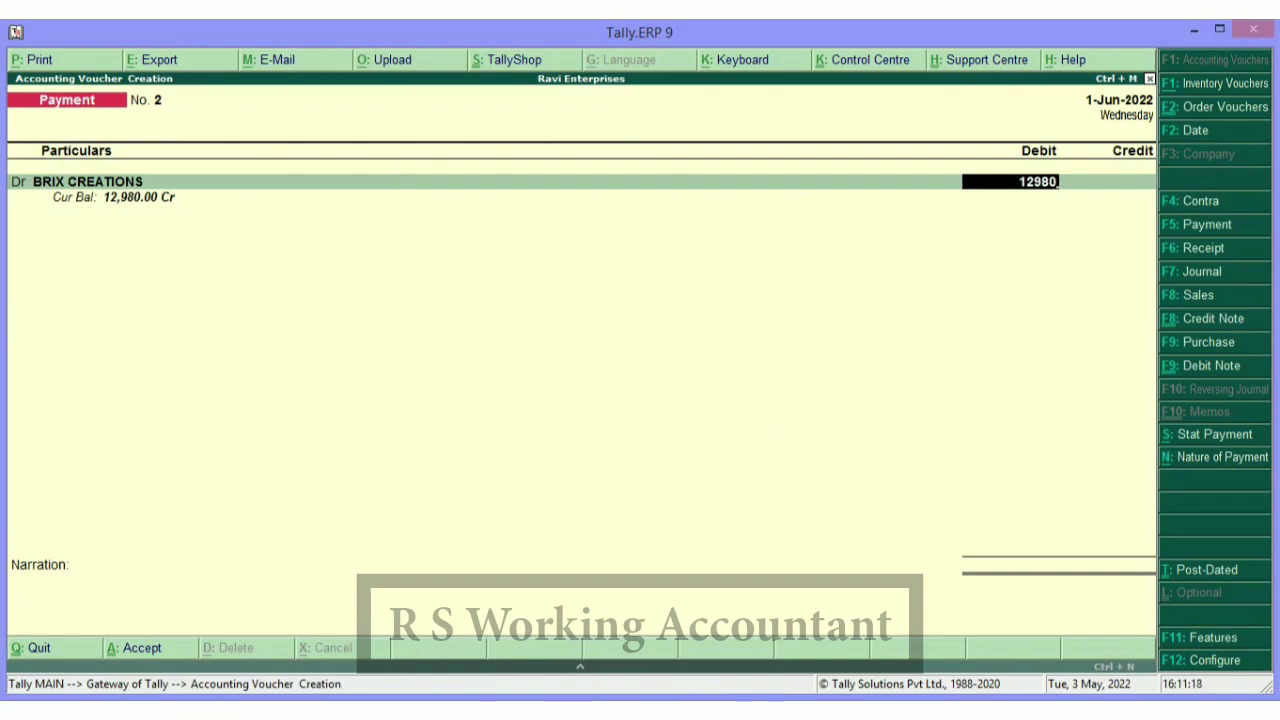
key(Return)
key(Return)
key(Return)
key(Return)
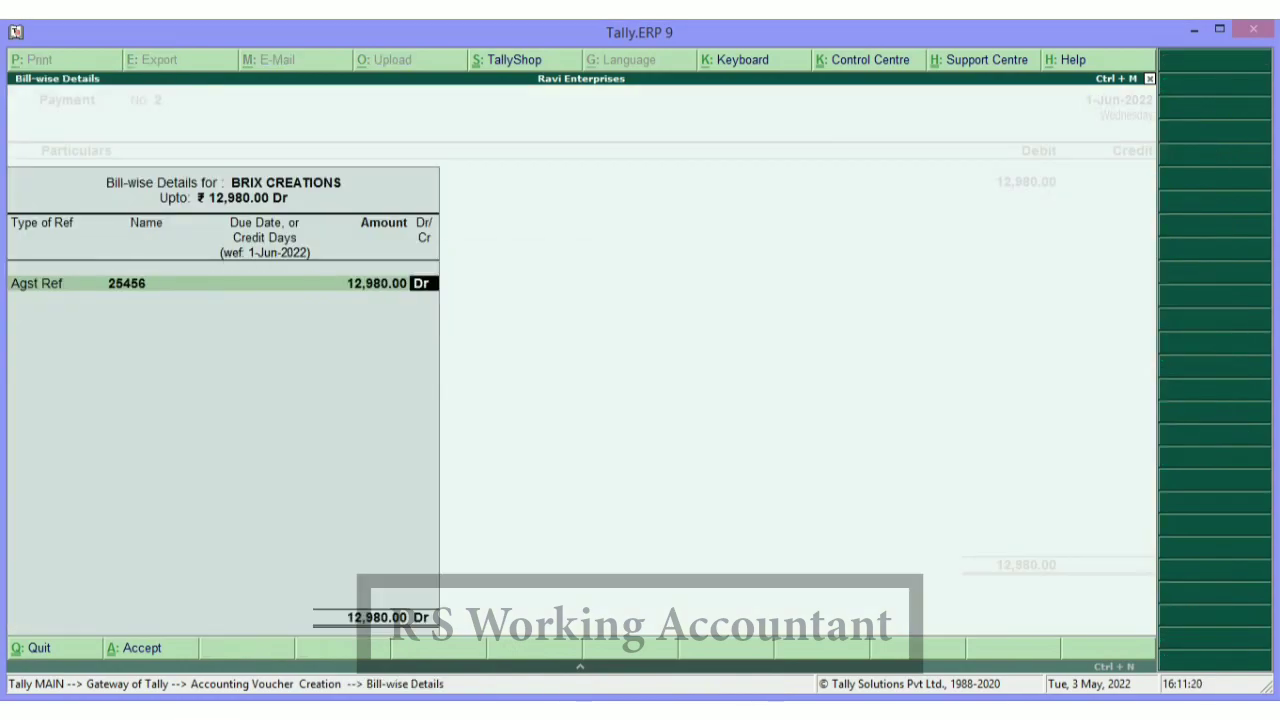
key(Return)
Check the "Credit the giver" rule in Excel and credit HDFC Bank with 10,000 in the Tally.ERP 9 Payment voucher
click(460, 714)
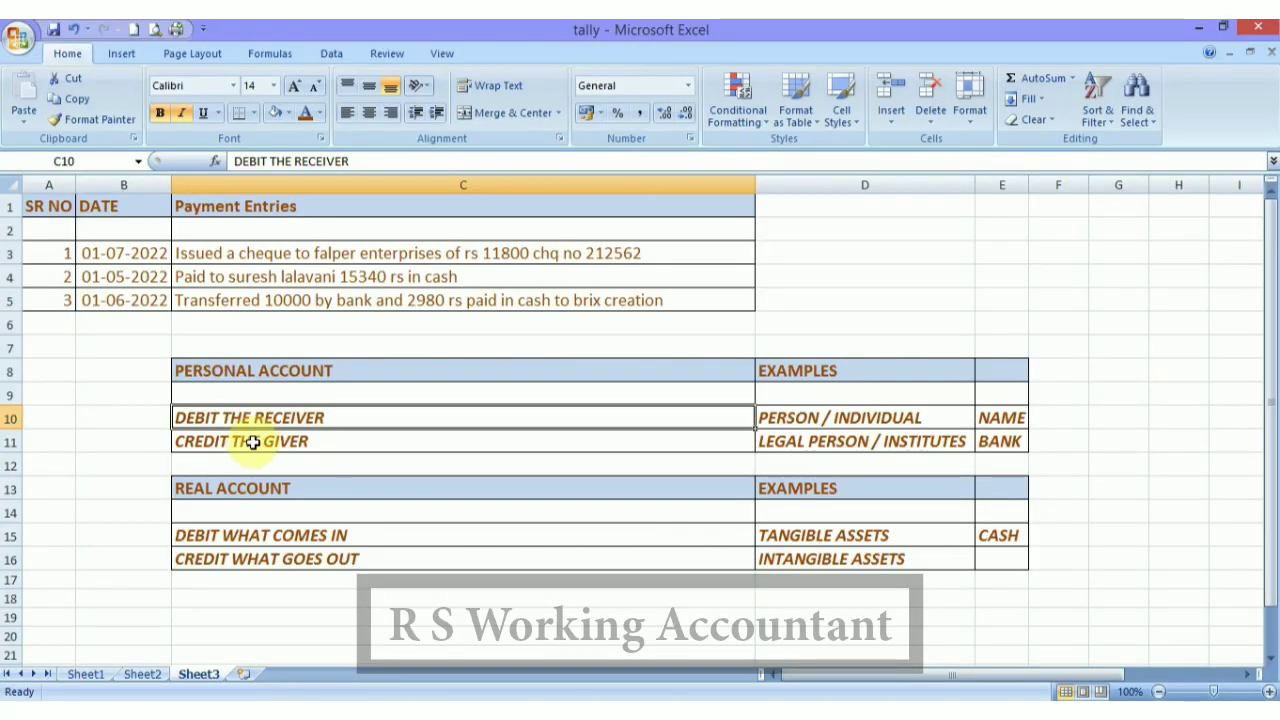
click(259, 441)
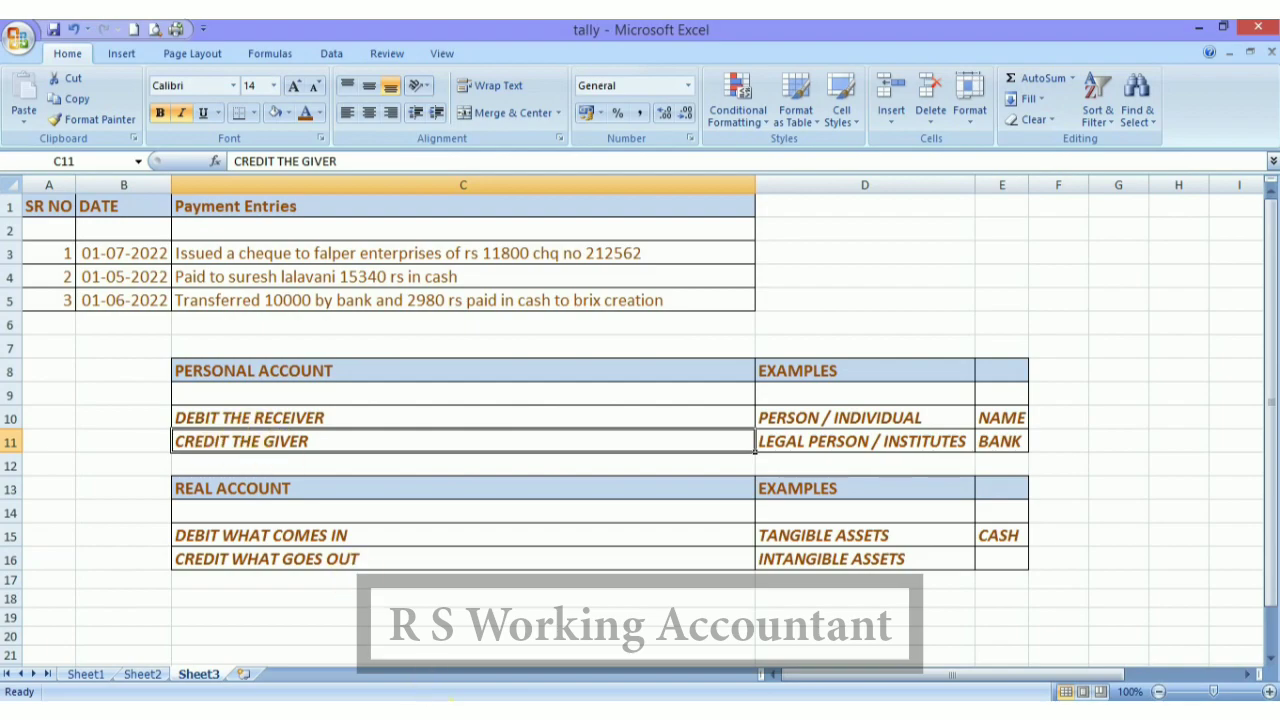
key(alt+Tab)
text(HDF)
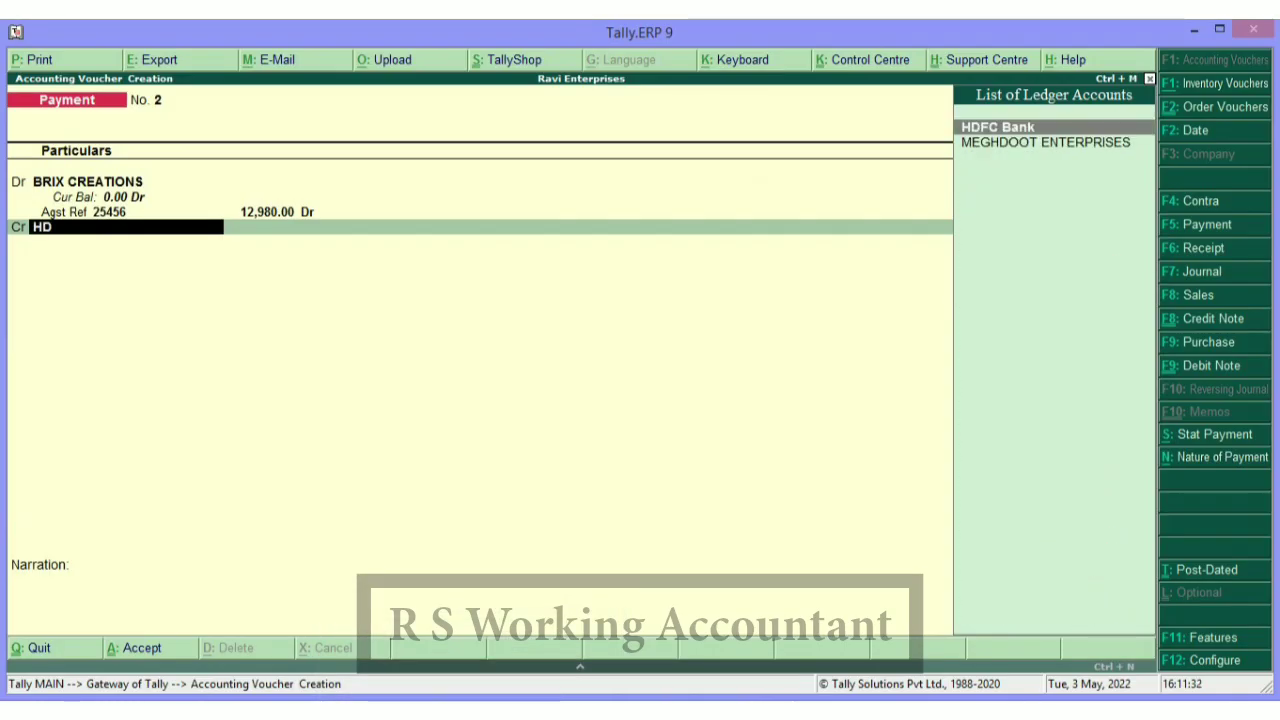
key(Return)
text(10000)
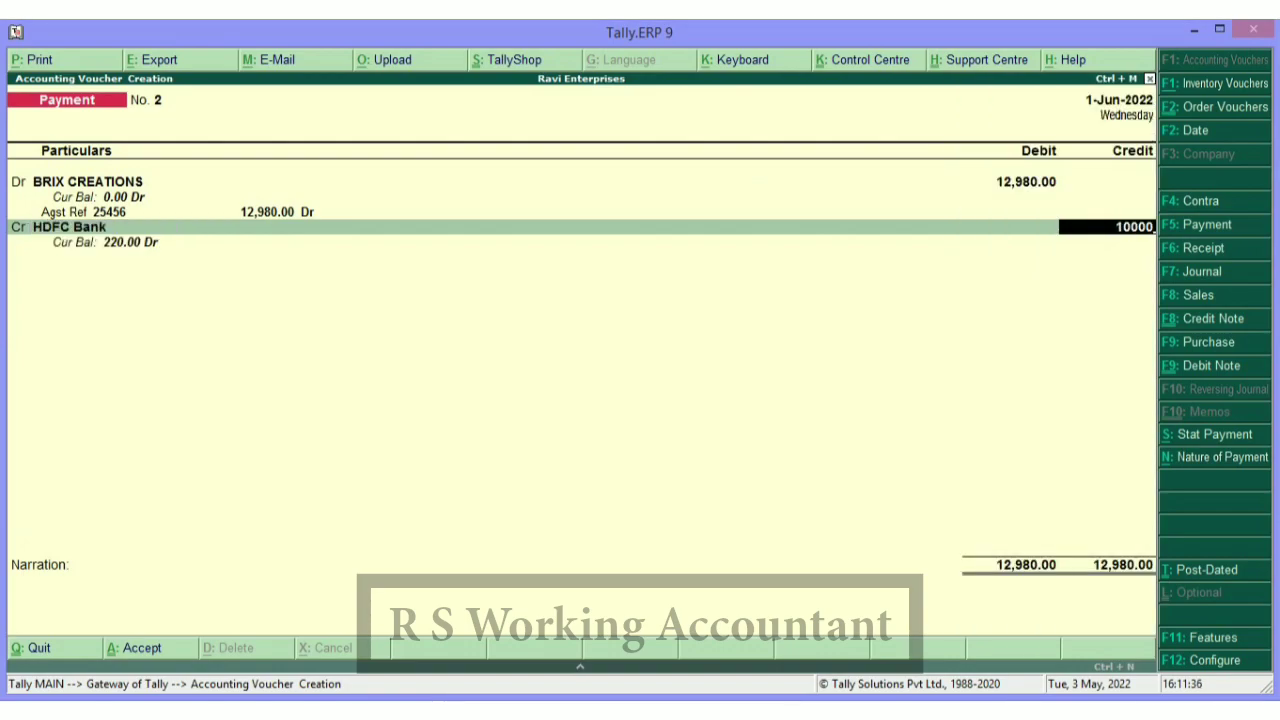
key(Return)
key(Return)
key(Return)
key(Return)
key(Return)
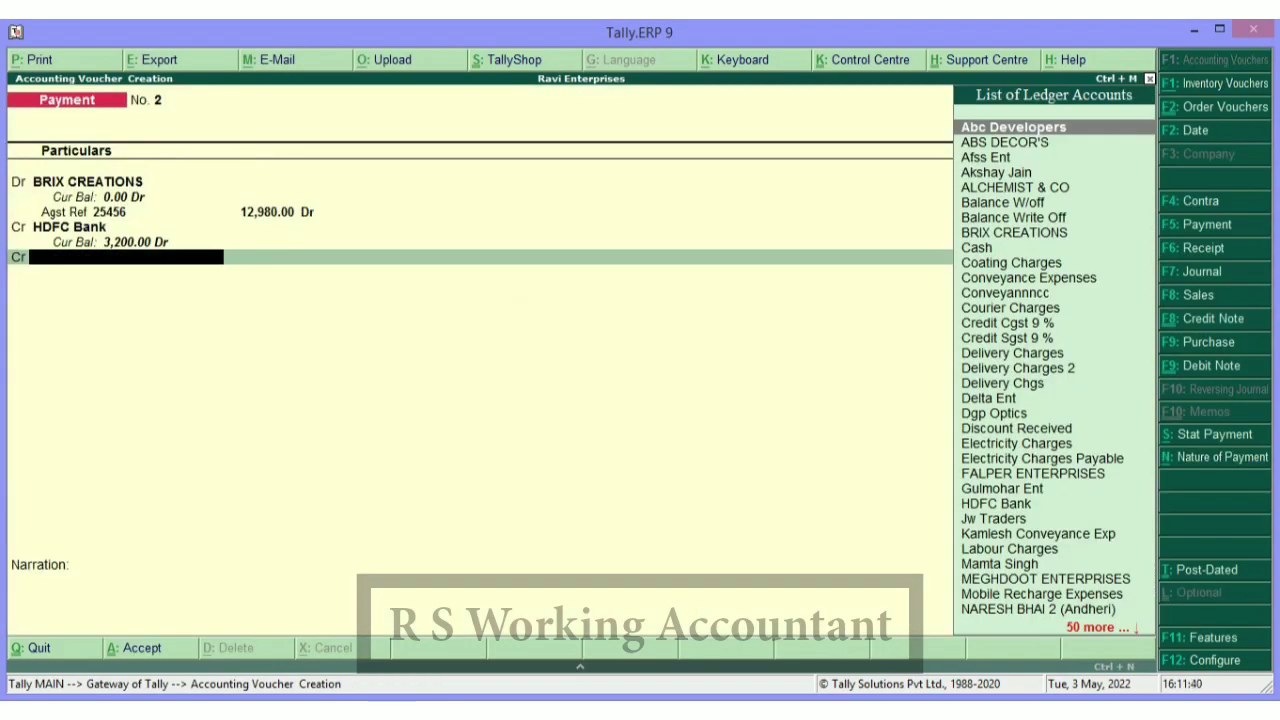
Credit Cash with 2,980, checking the "Credit what goes out" rule in Excel, and save the Payment voucher without a narration
text(CASH)
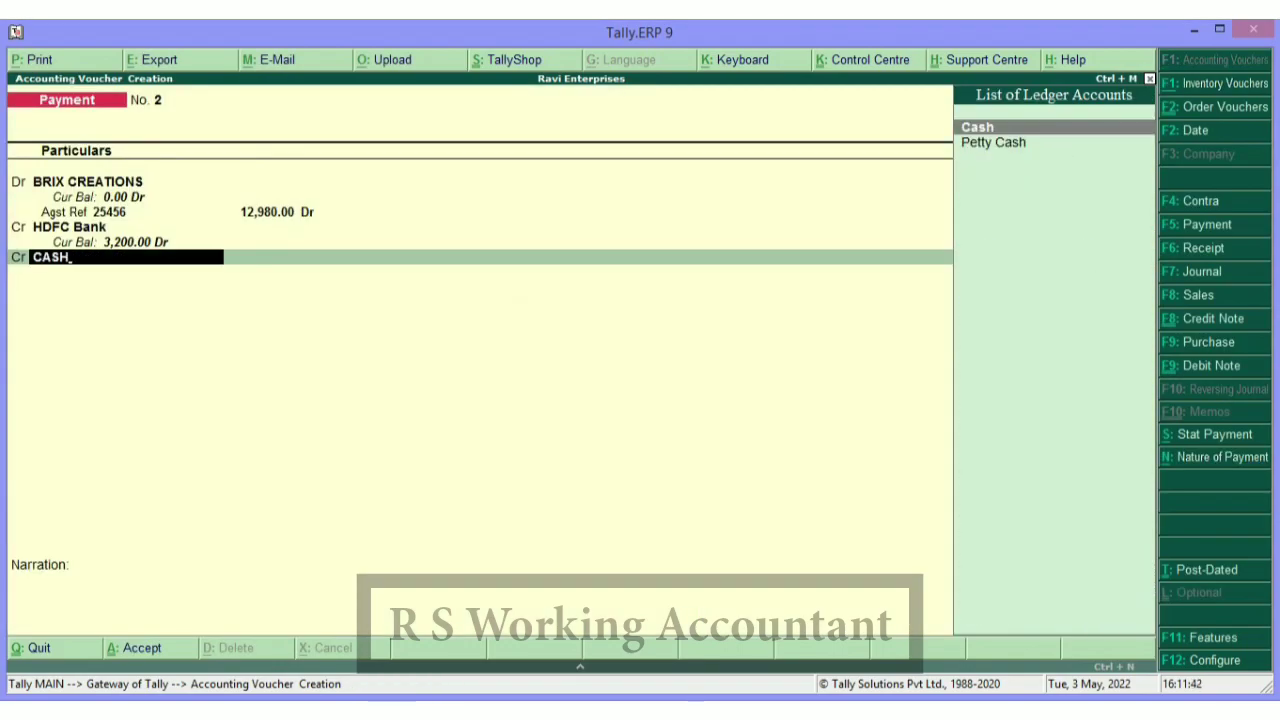
key(alt+Tab)
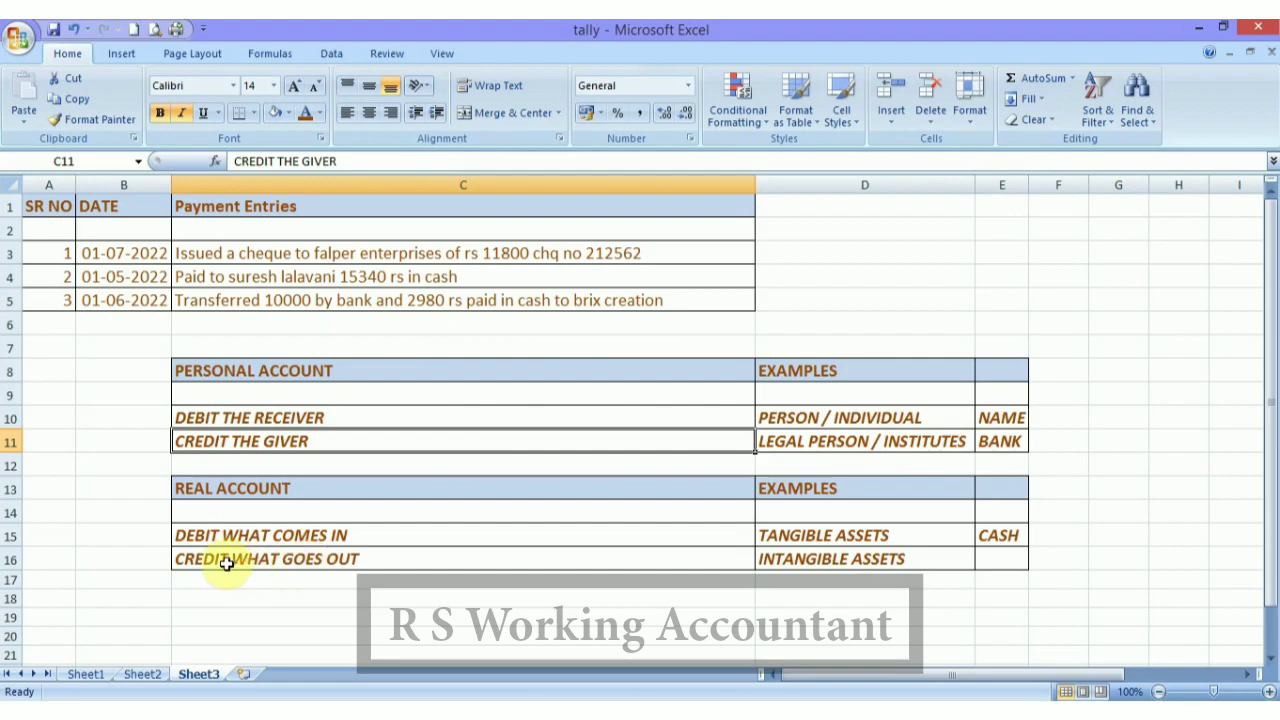
key(alt+Tab)
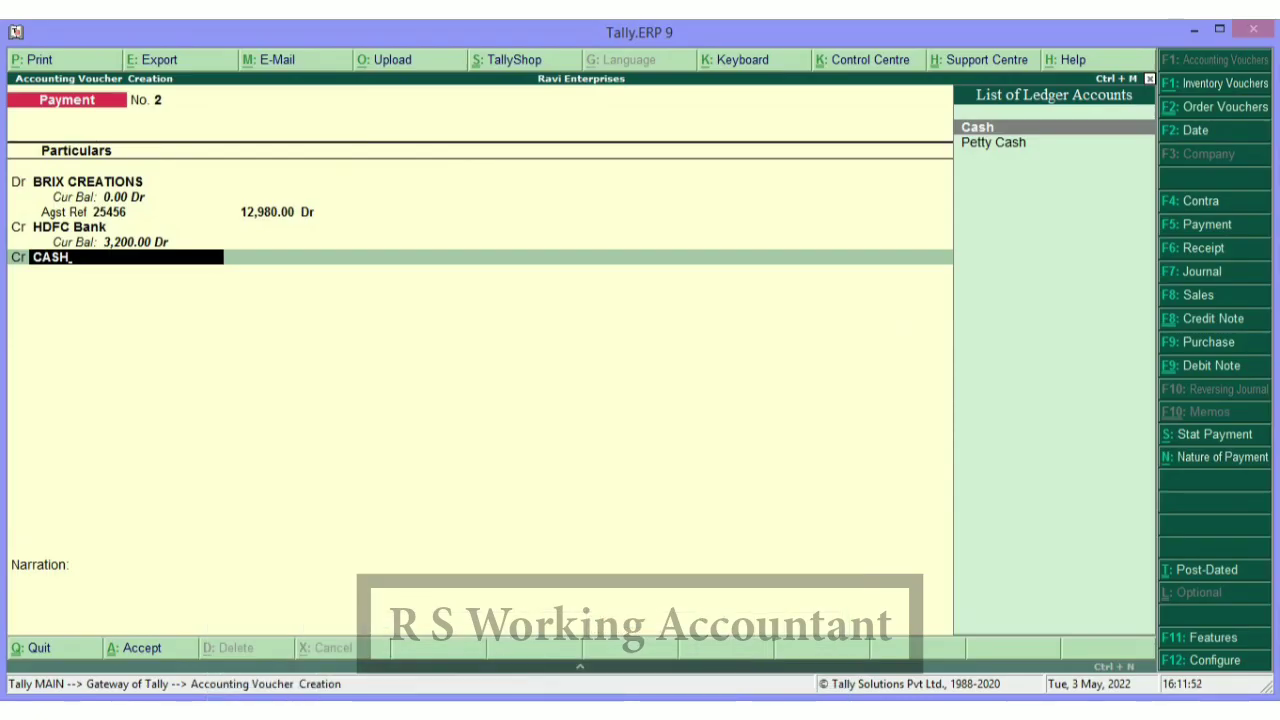
key(Return)
key(Return)
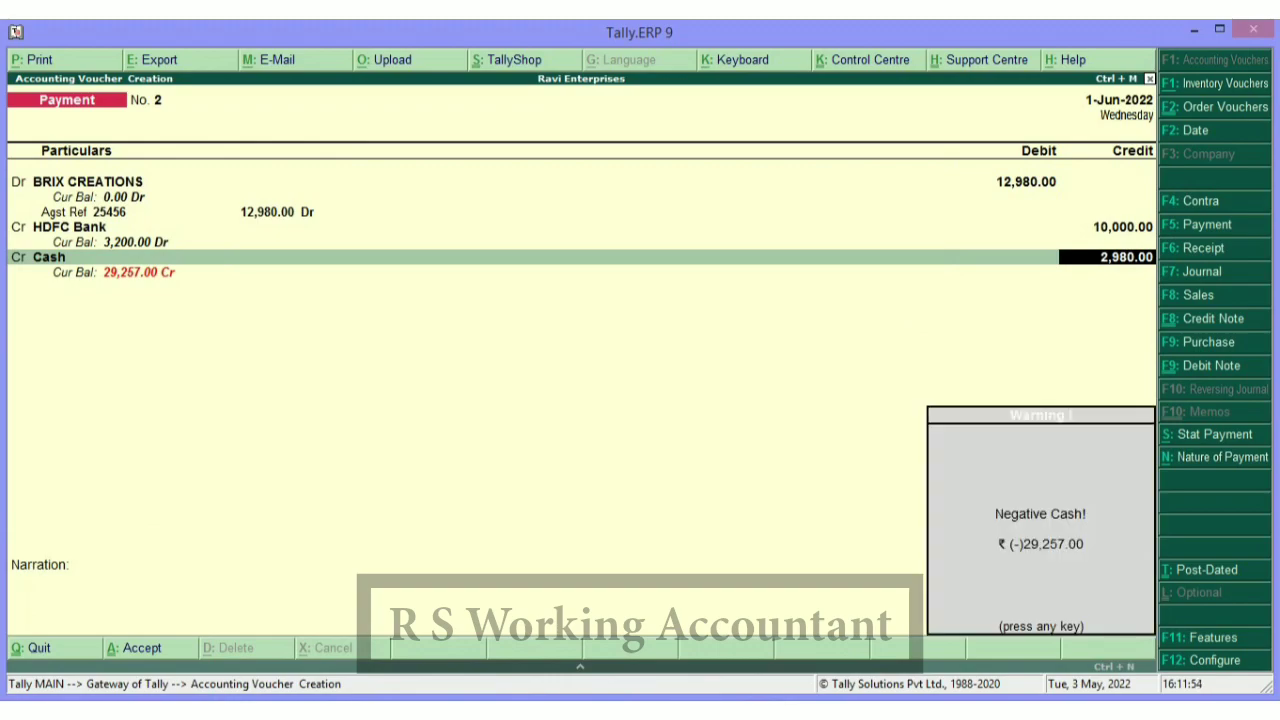
key(Return)
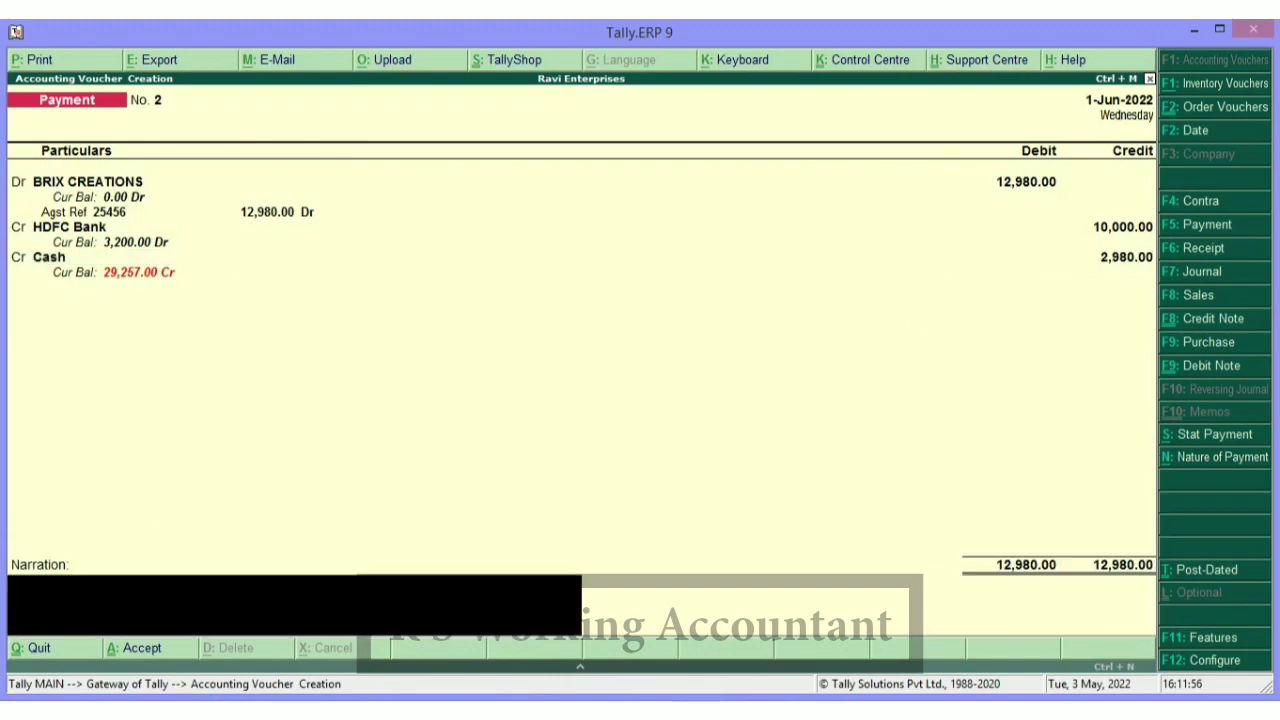
key(Return)
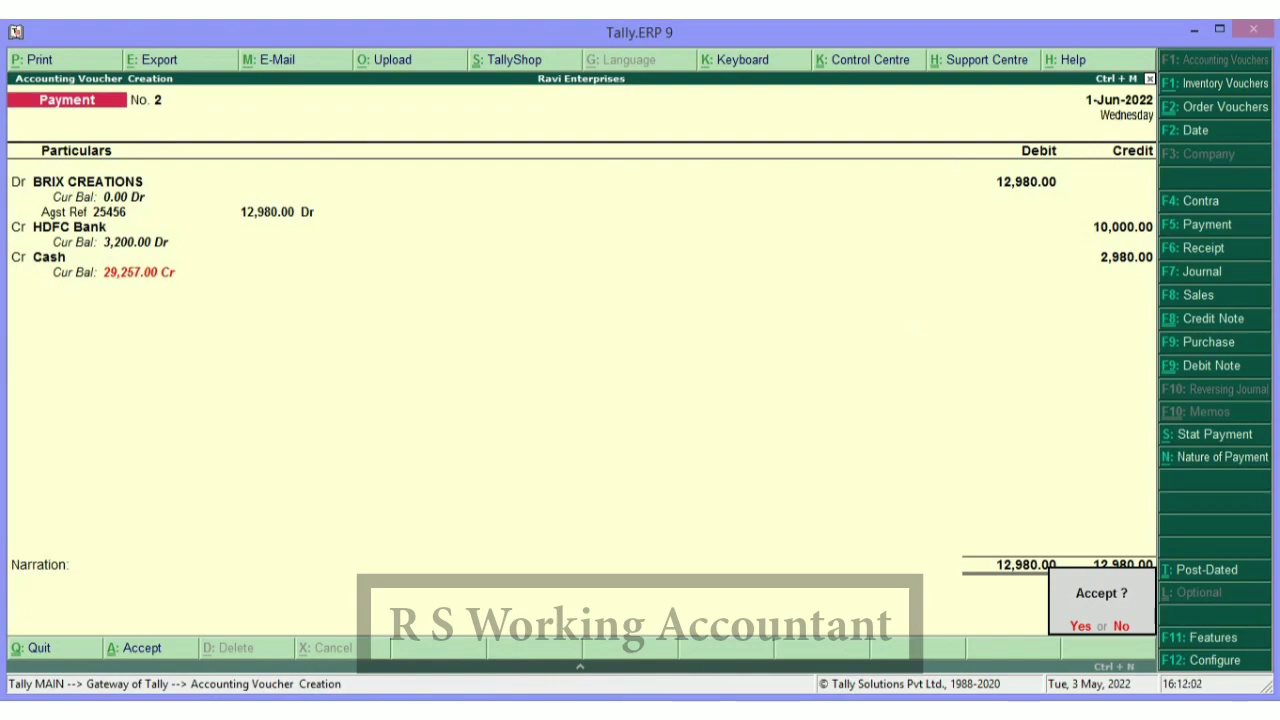
key(Return)
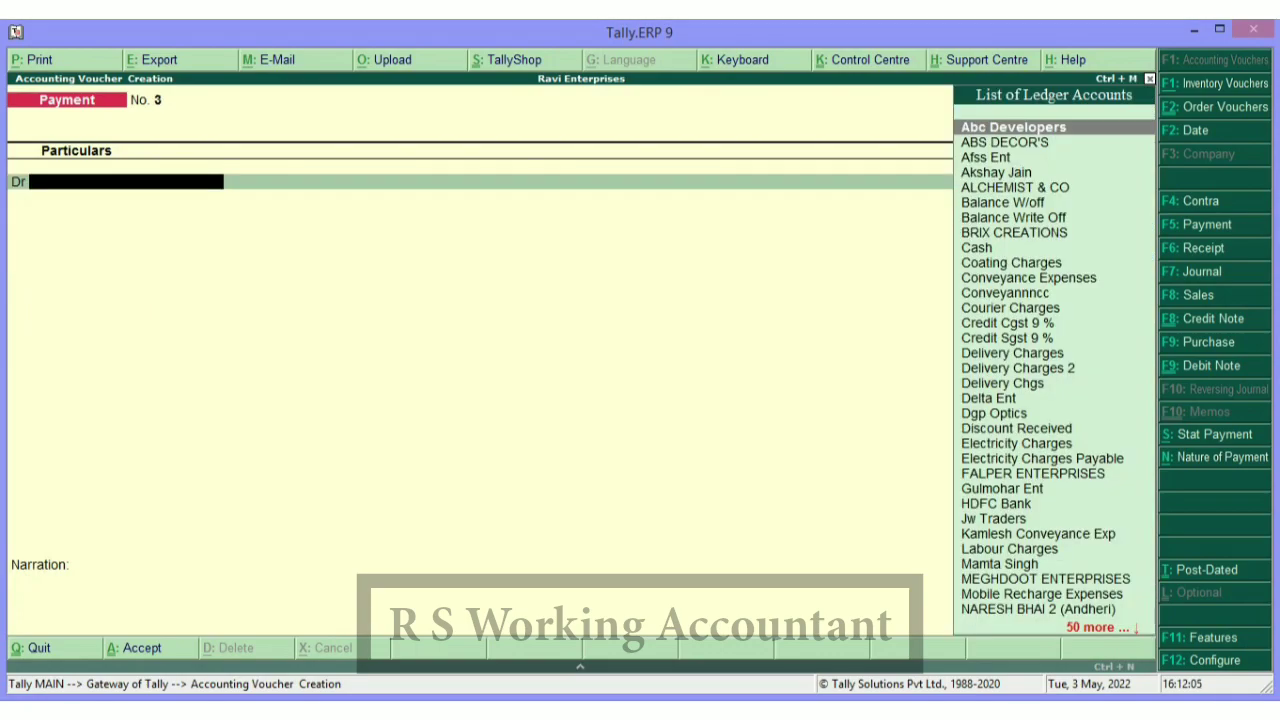
Leave voucher entry and open the BRIX CREATIONS ledger report for the period 1-Apr-2022 to 1-Jul-2022
key(Escape)
key(Escape)
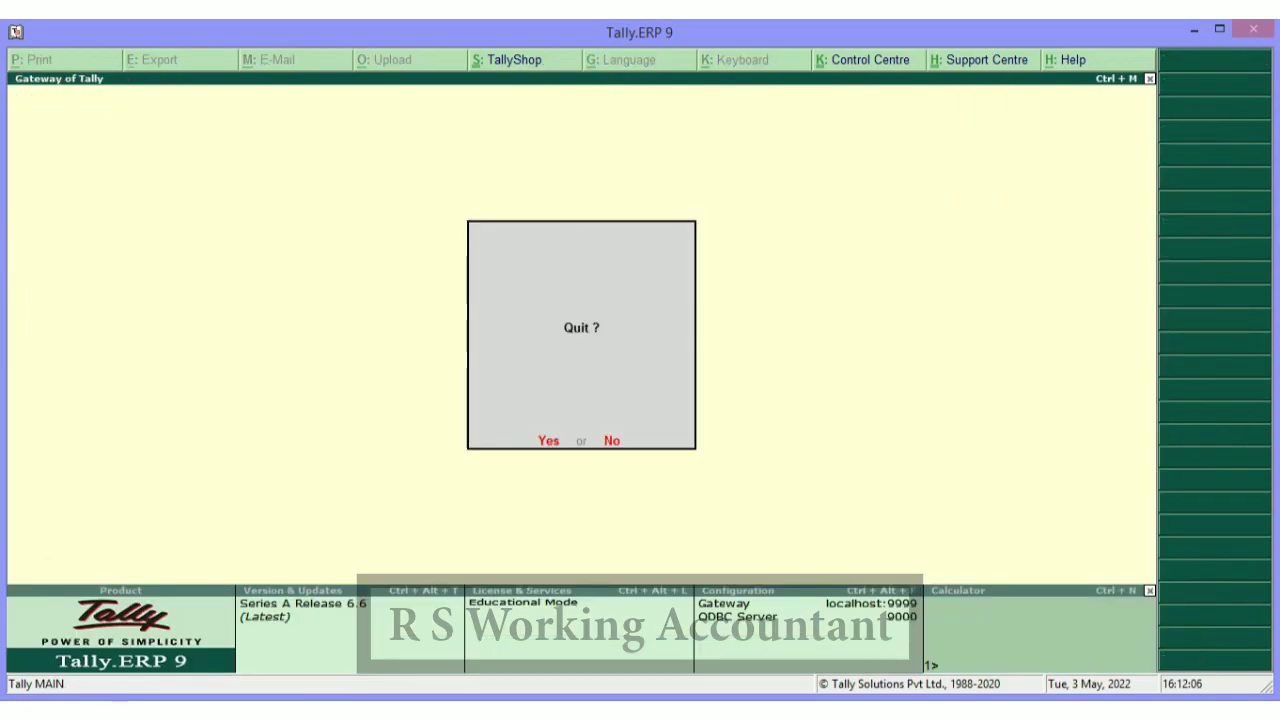
text(ndalBR)
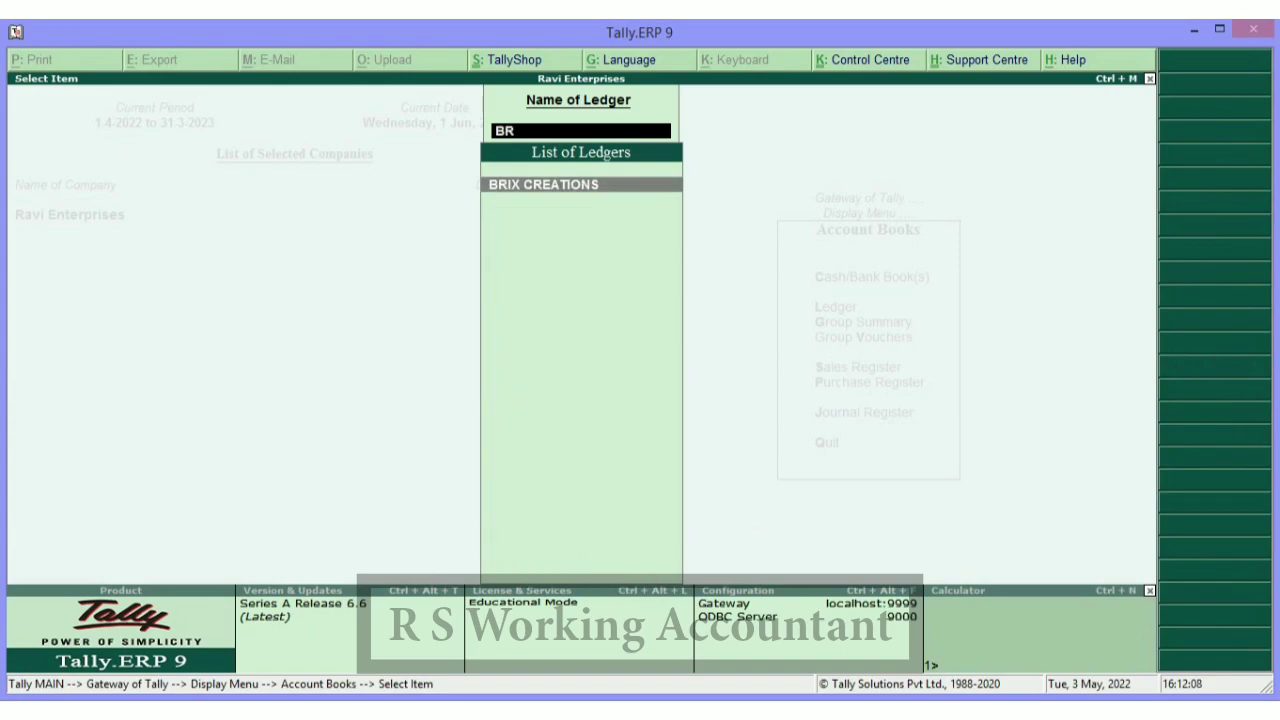
key(Return)
key(F2)
key(Return)
key(Return)
key(Down)
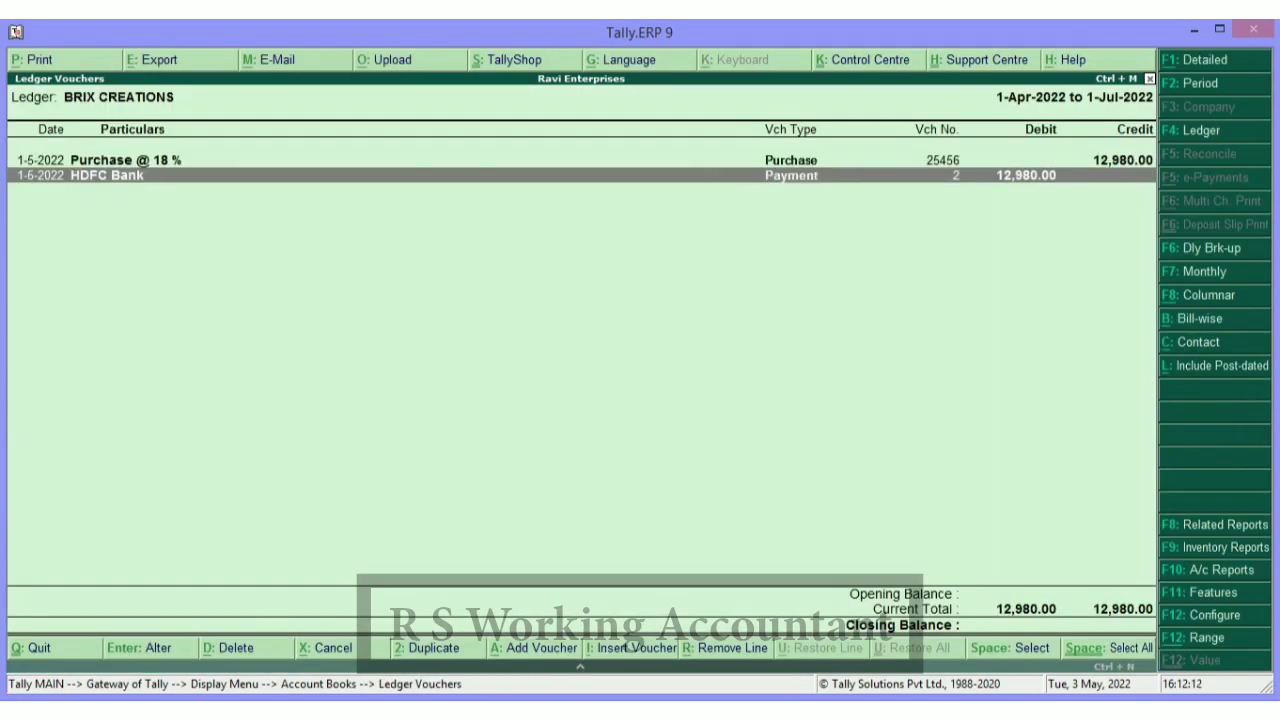
Open the 1-6-2022 Payment voucher from the BRIX CREATIONS ledger and compare it with the third Excel entry
click(430, 712)
click(430, 712)
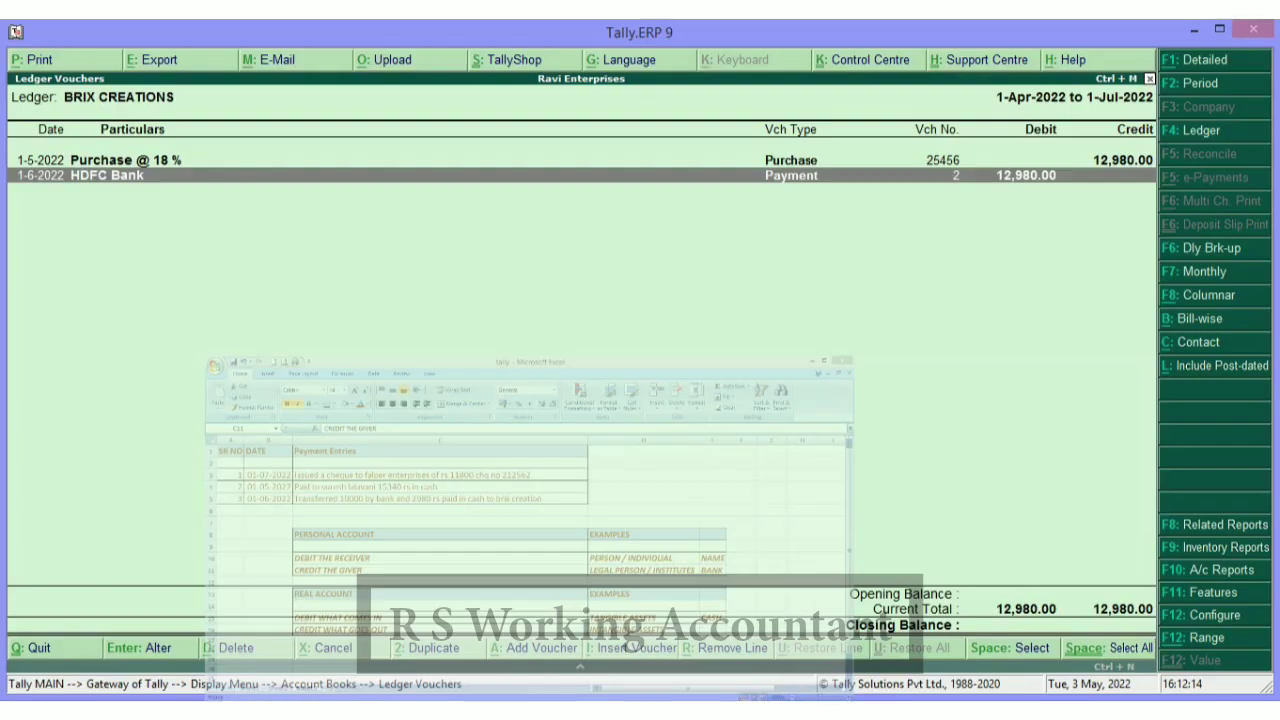
double_click(1028, 192)
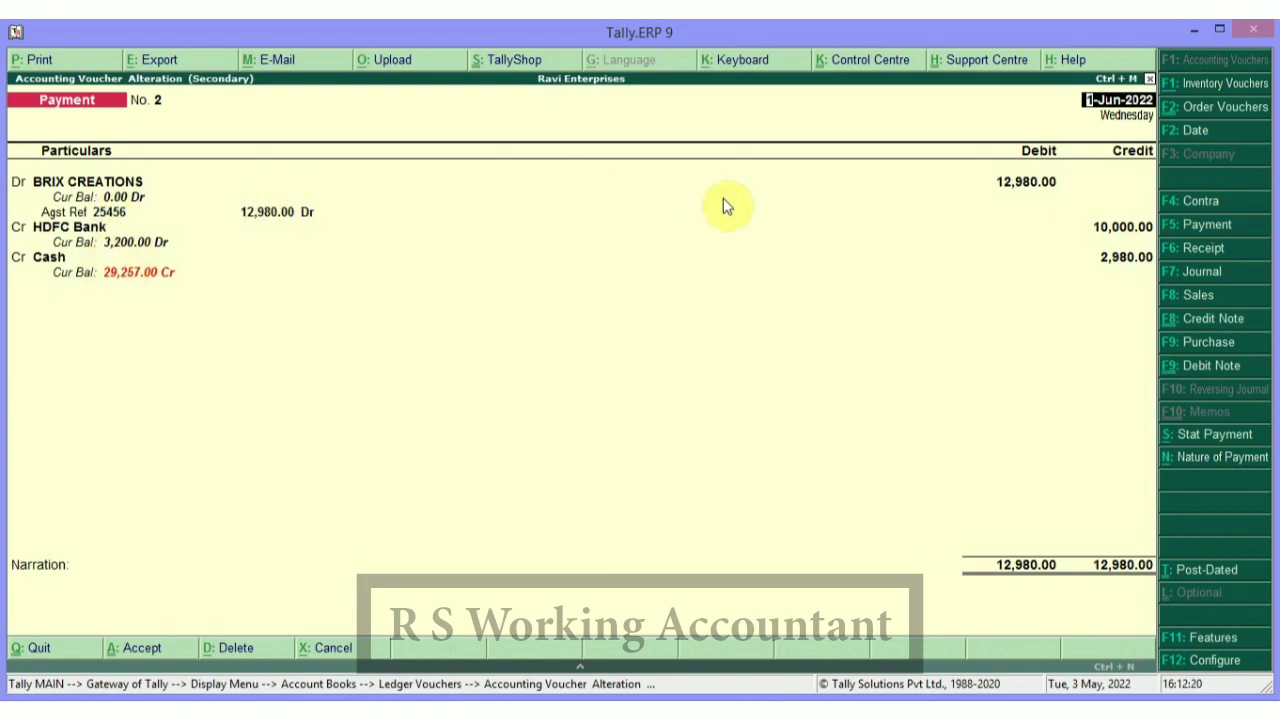
click(432, 712)
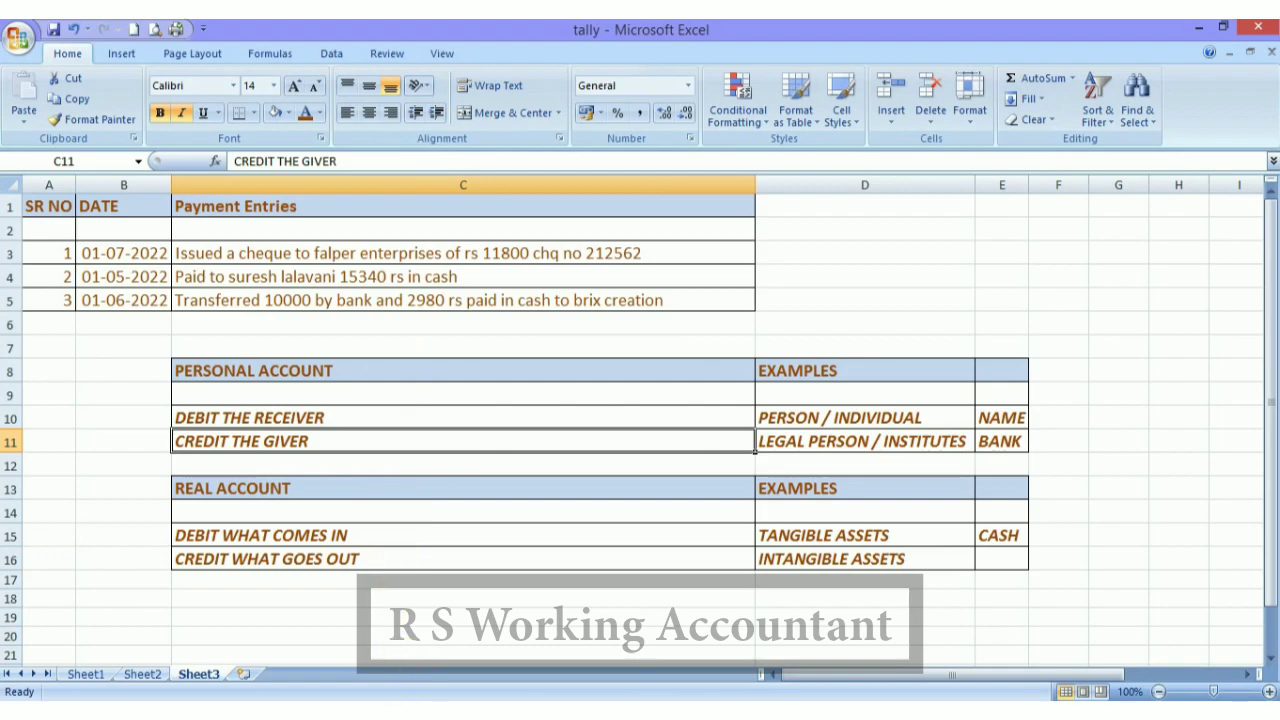
mouse_move(423, 711)
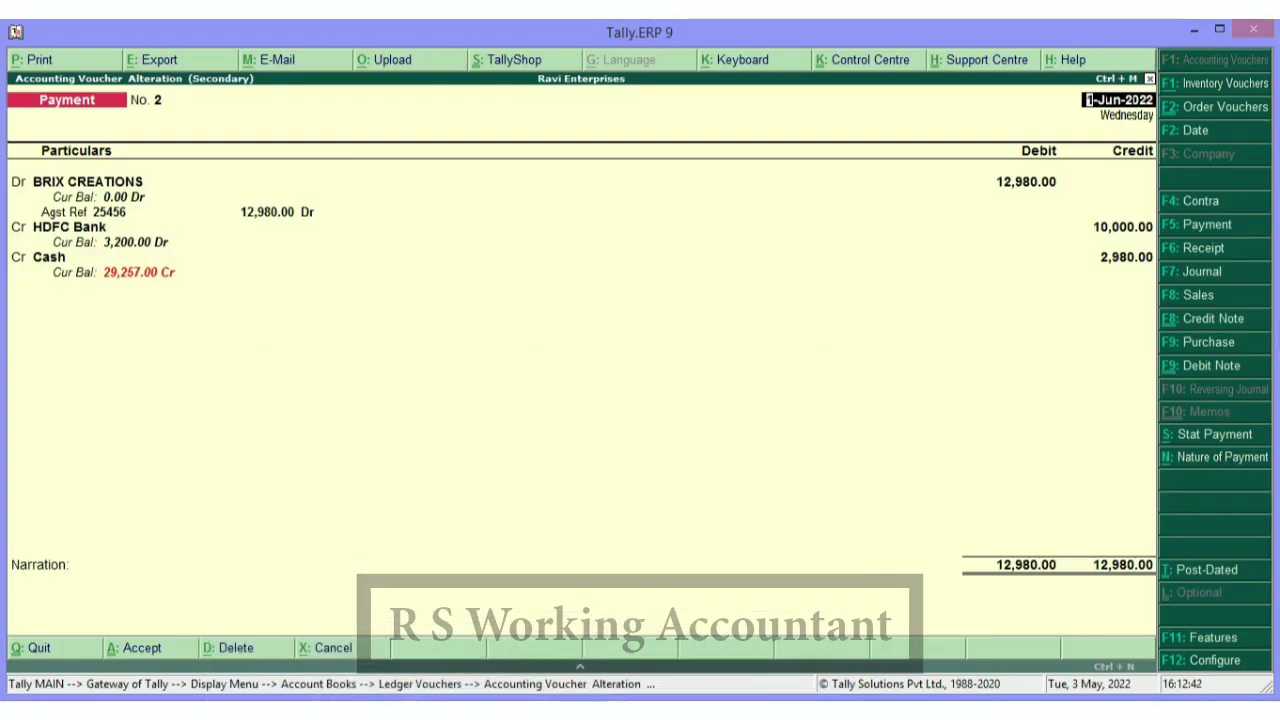